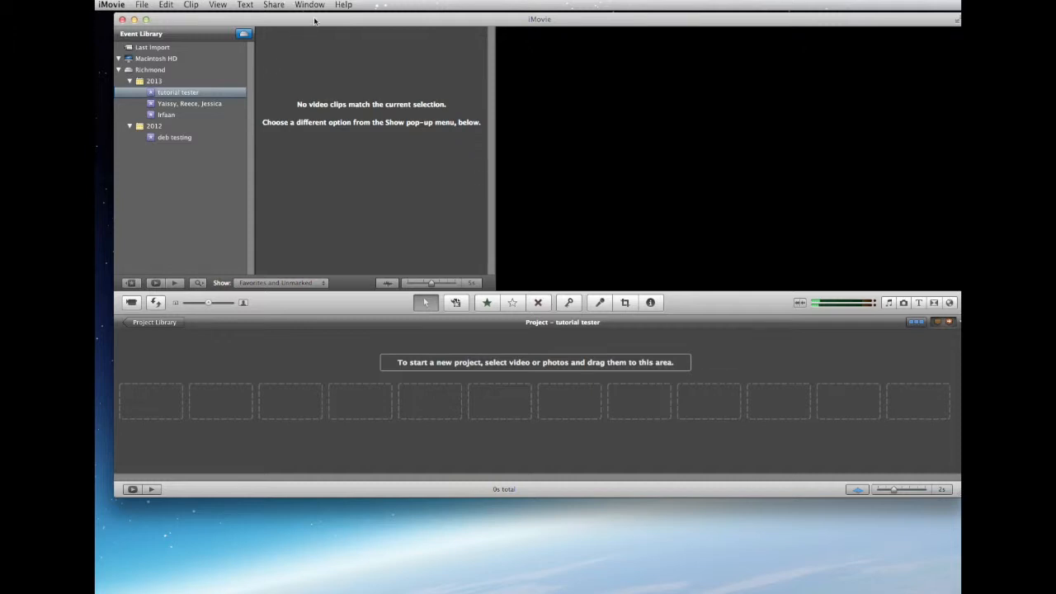
Import VID00003.MP4 and the new imac 2013 movie from the videos folder into the existing tutorial tester event
drag(309, 24, 306, 22)
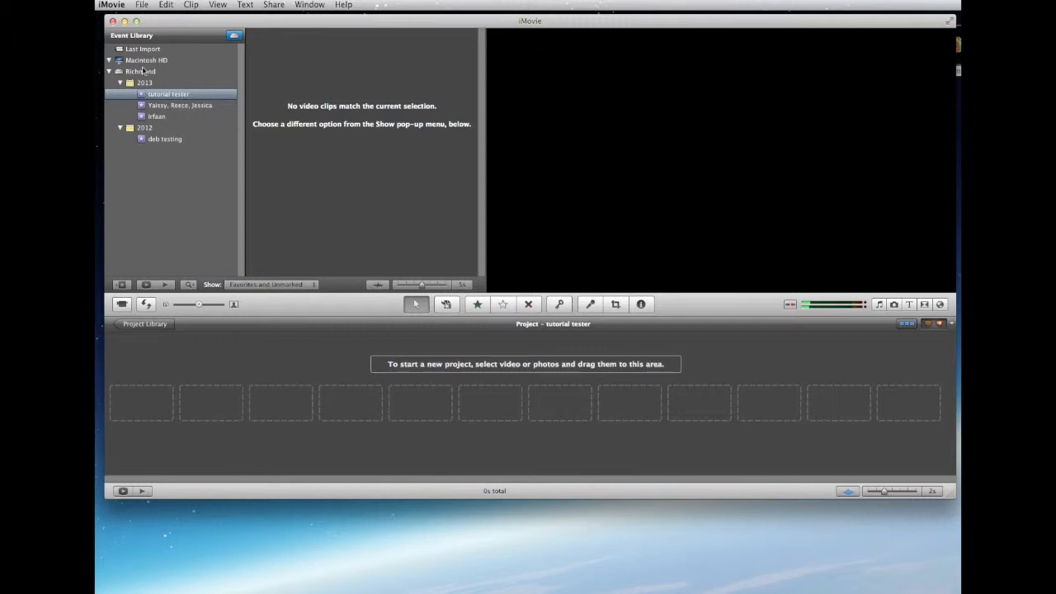
click(141, 5)
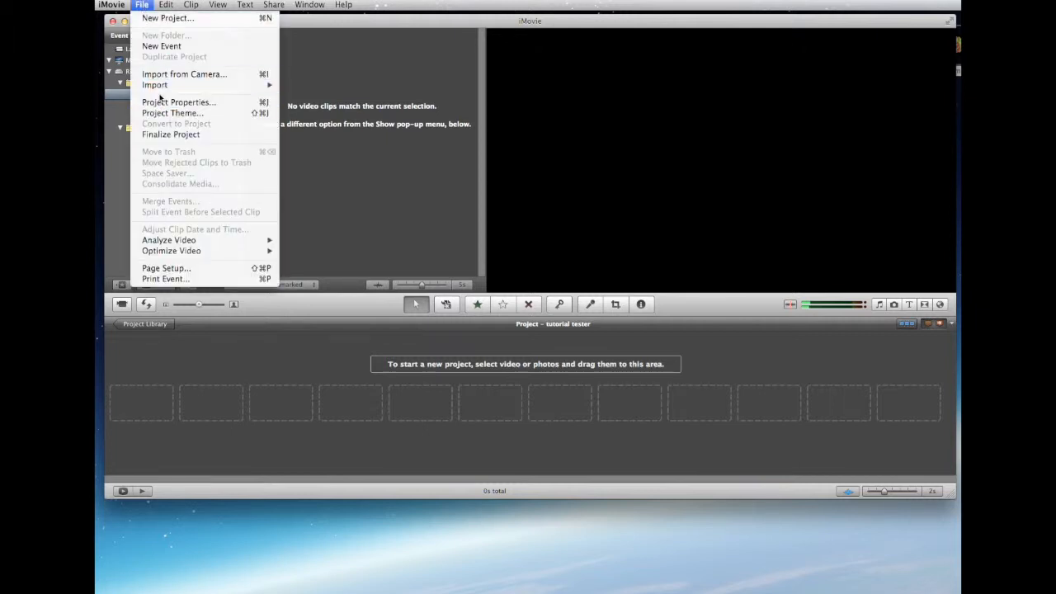
mouse_move(165, 85)
click(307, 86)
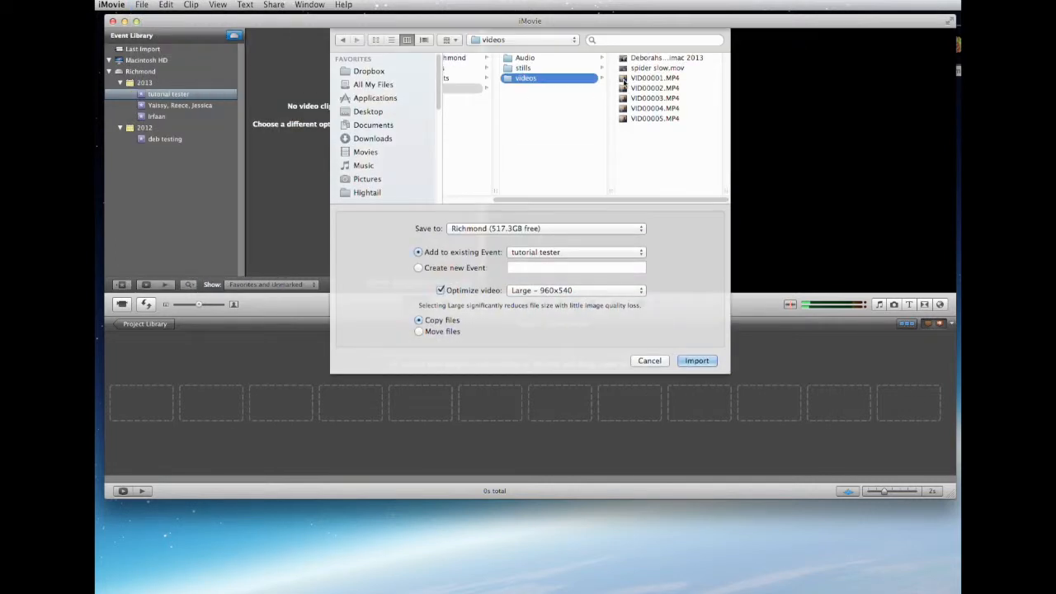
click(624, 98)
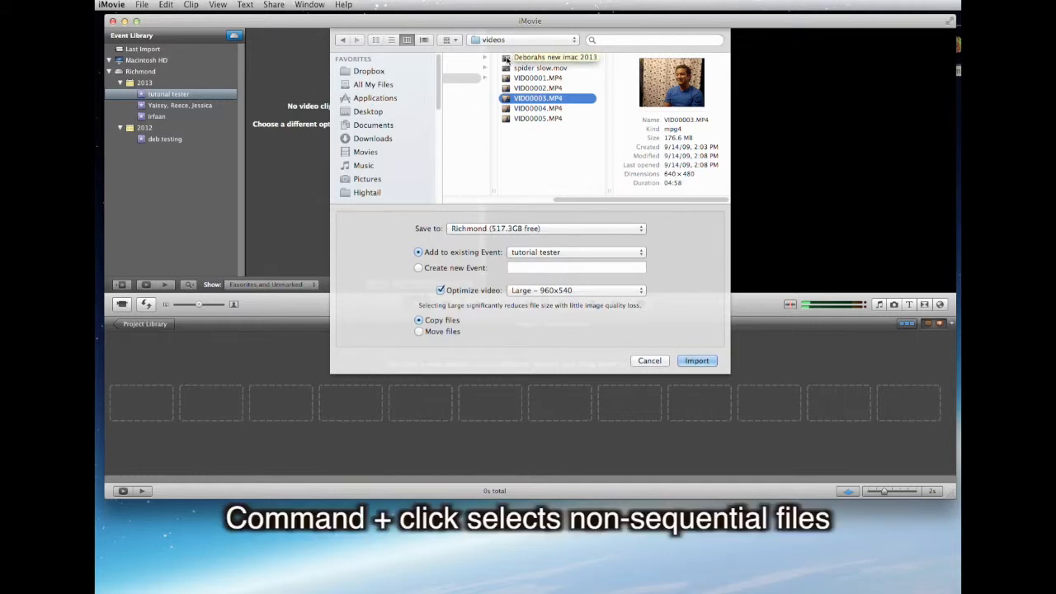
super+click(508, 60)
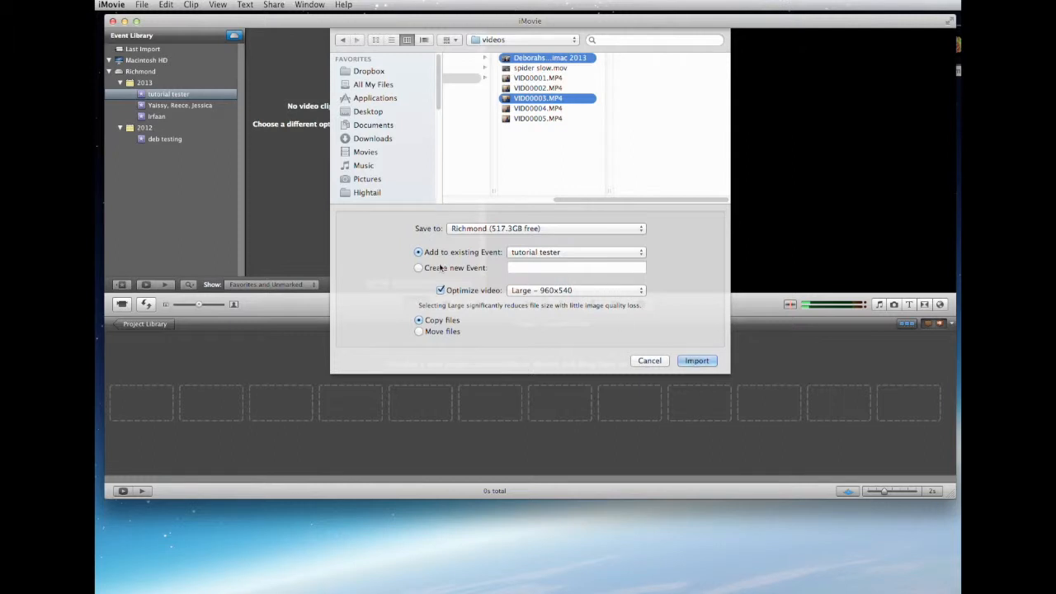
click(696, 362)
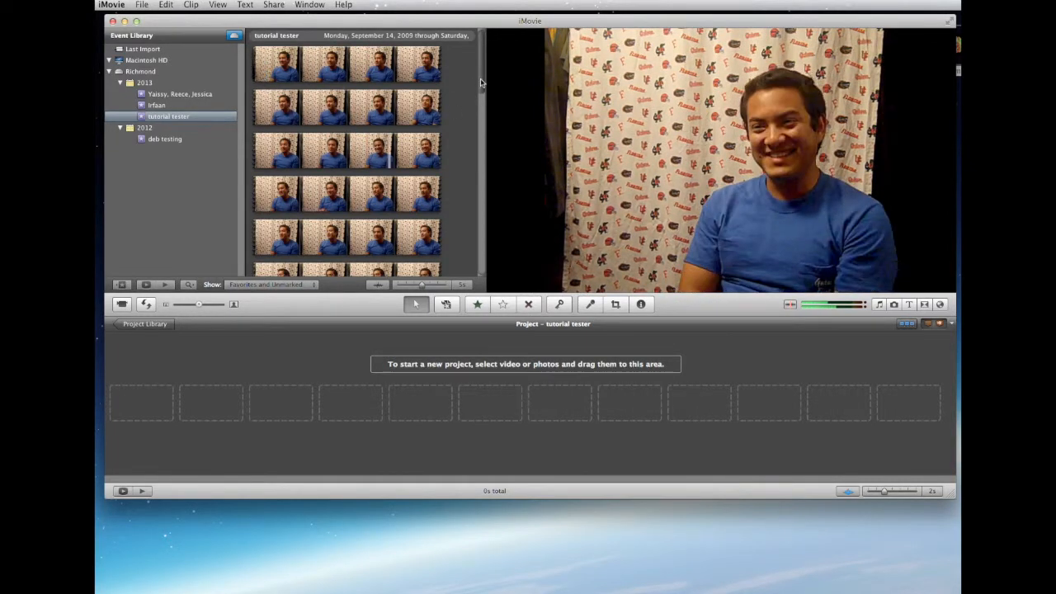
Turn off Audio Skimming for the event footage
mouse_move(481, 83)
mouse_down()
mouse_move(475, 262)
mouse_move(477, 99)
mouse_up()
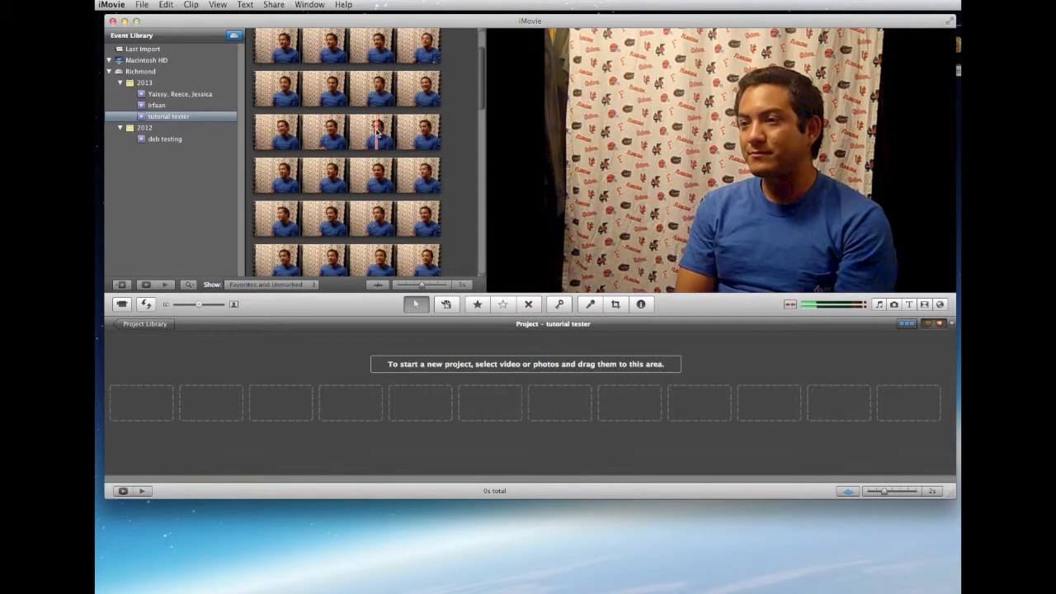
click(221, 6)
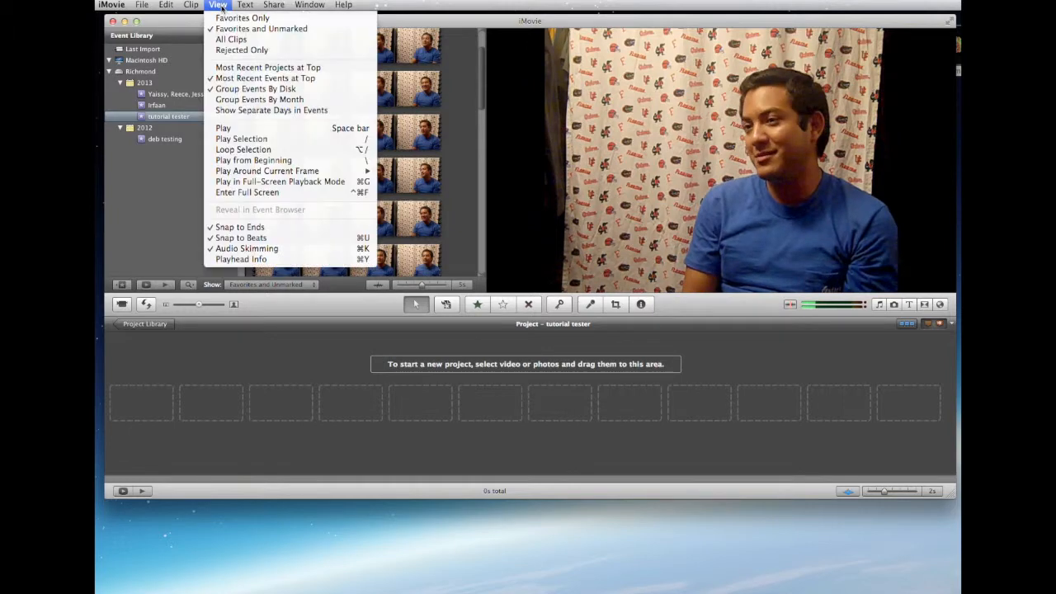
click(247, 250)
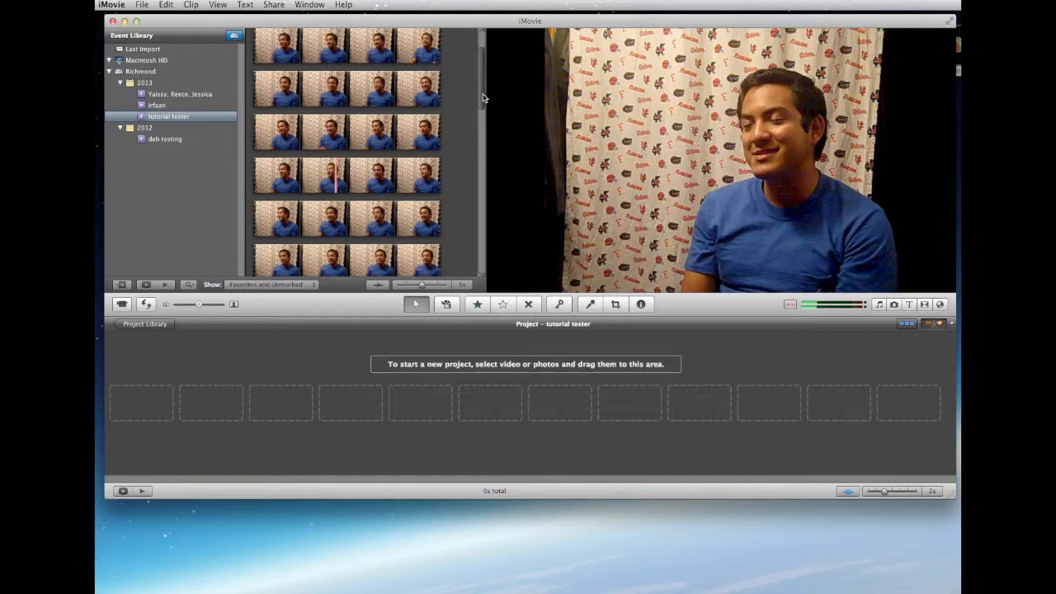
Select a short section in the second row of the first clip's footage and widen the selection
scroll(484, 115, down, 1)
drag(484, 115, 481, 76)
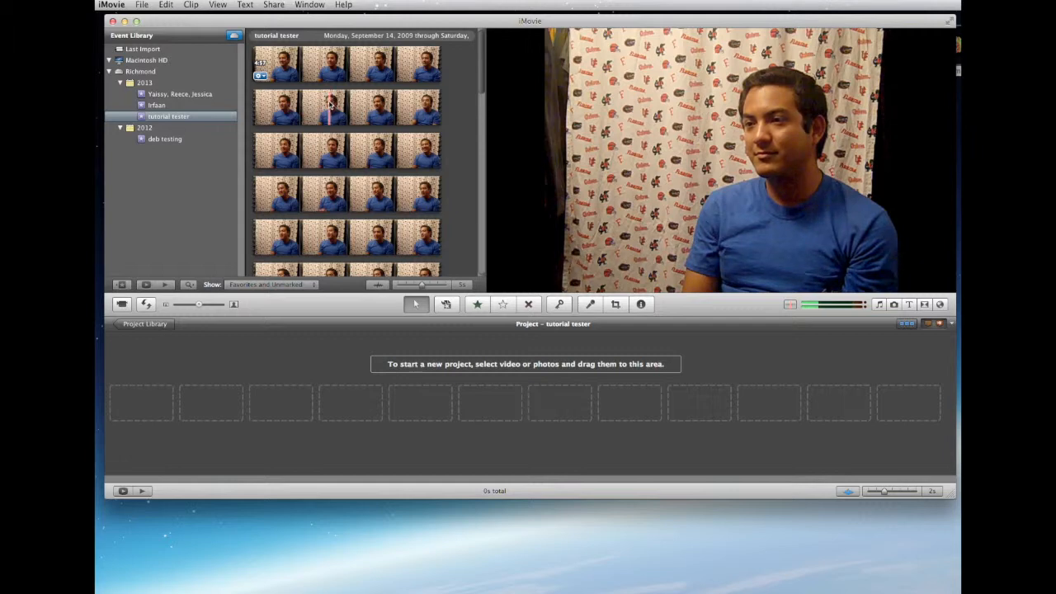
click(276, 115)
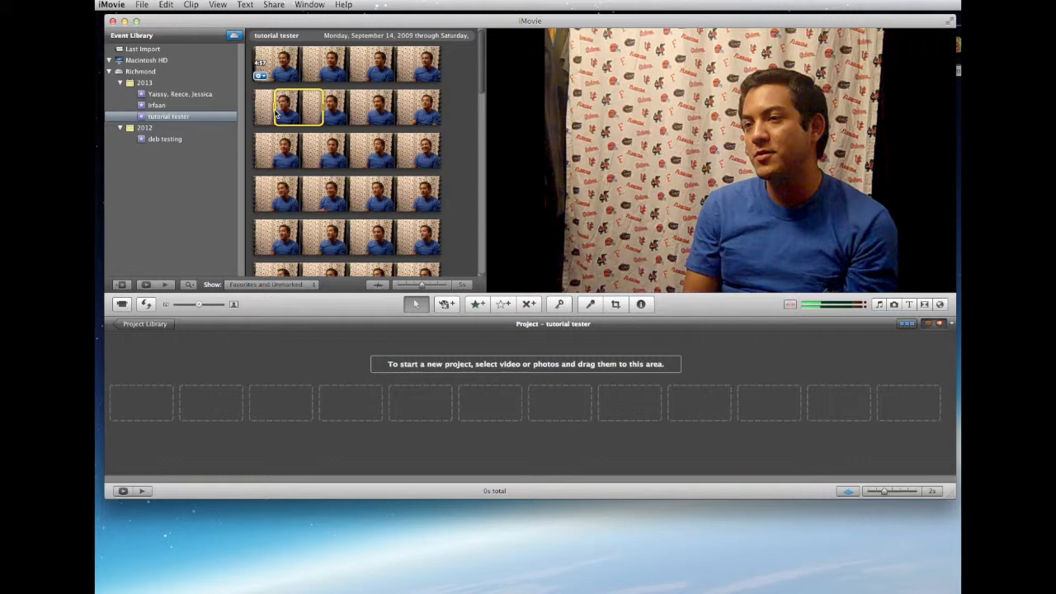
drag(275, 109, 332, 108)
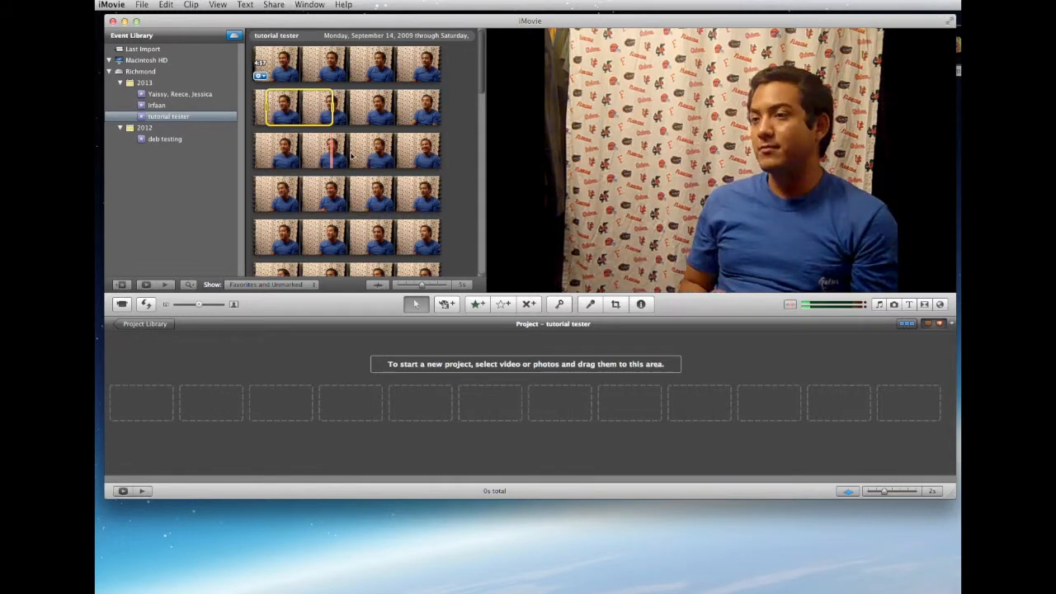
Look through the footage of both imported clips and select the closing section of the first clip
scroll(338, 202, down, 3)
scroll(338, 201, down, 10)
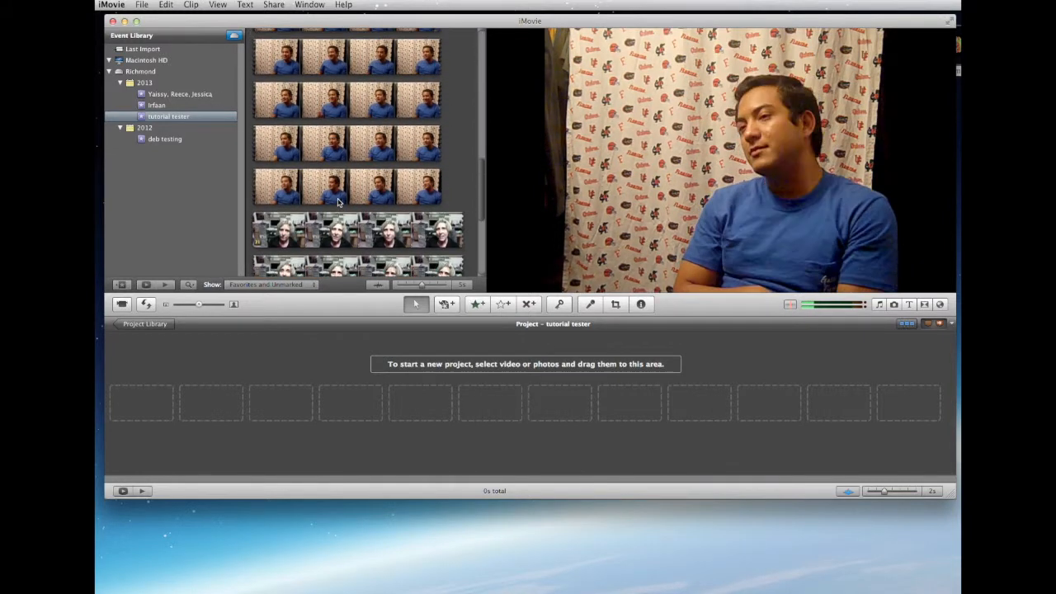
scroll(338, 201, up, 5)
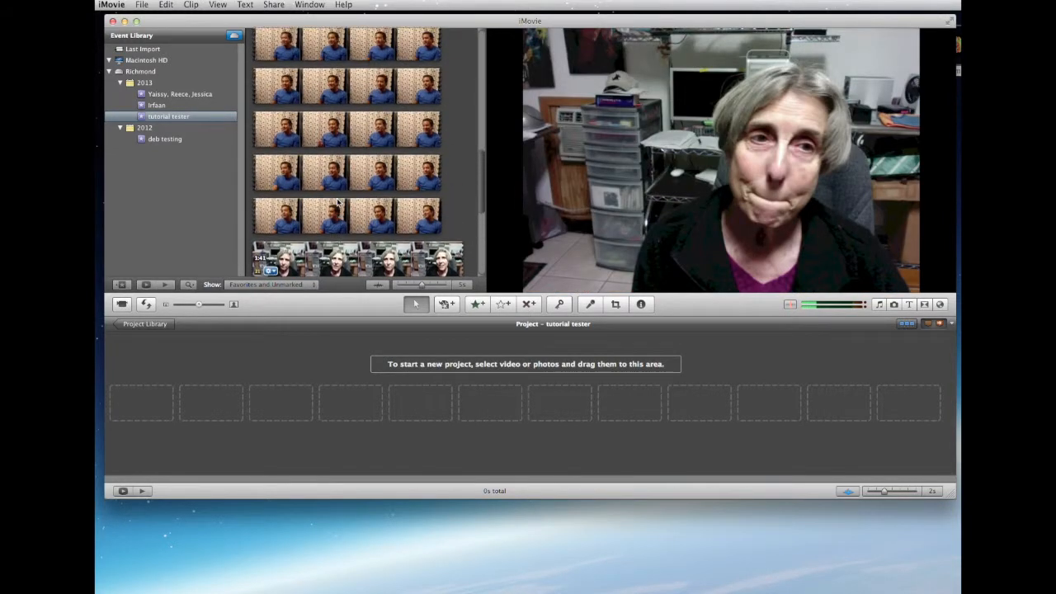
scroll(341, 115, down, 3)
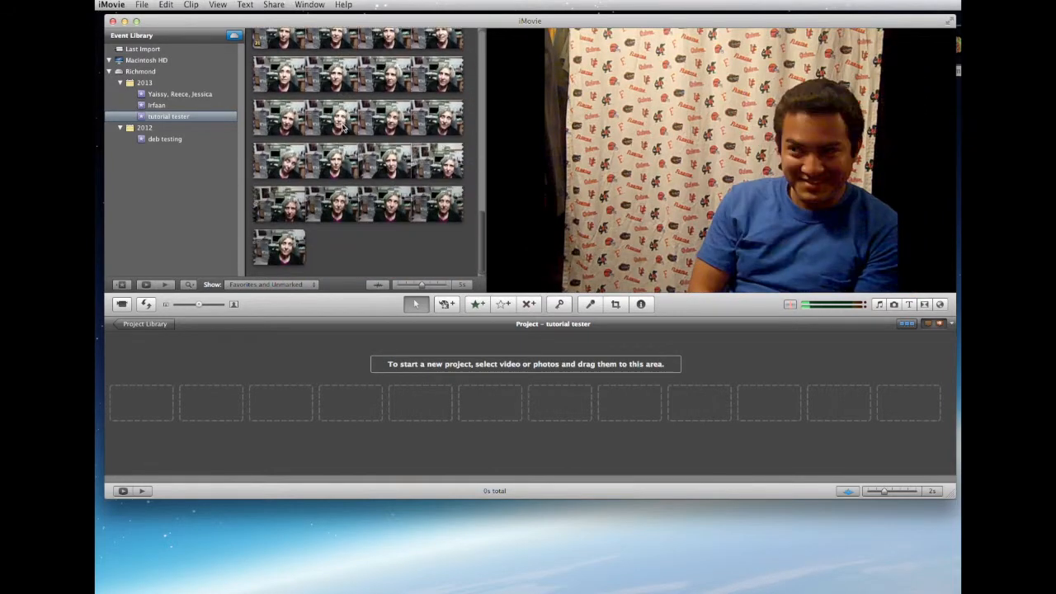
scroll(355, 140, up, 5)
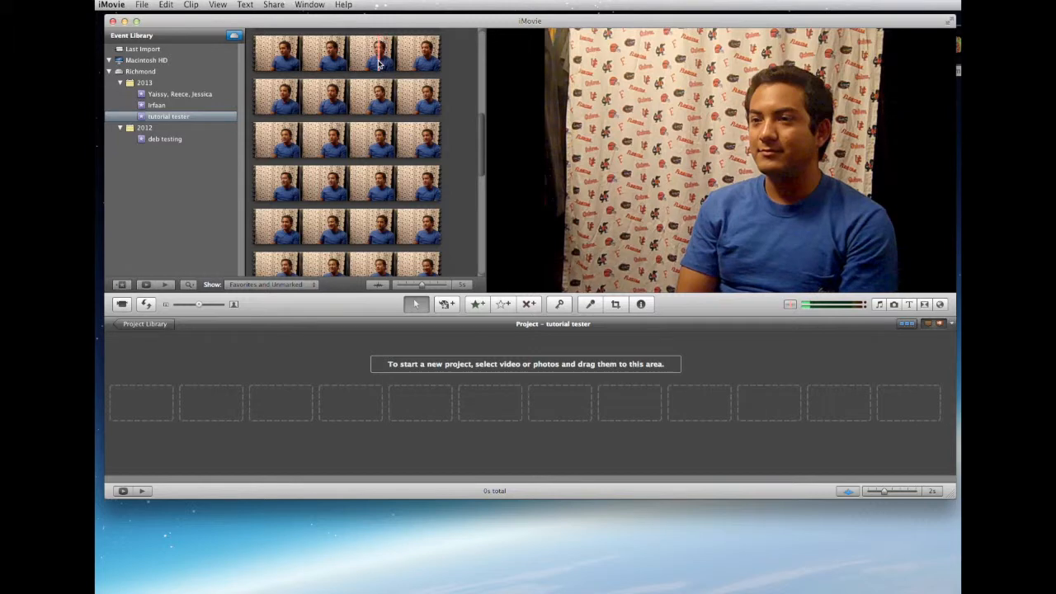
scroll(331, 66, down, 3)
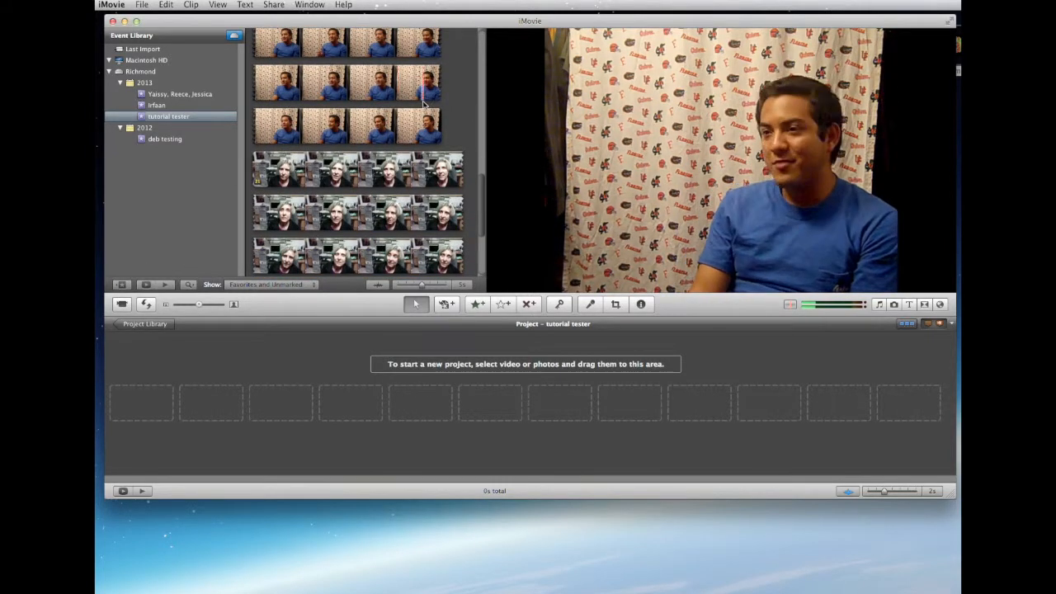
click(410, 125)
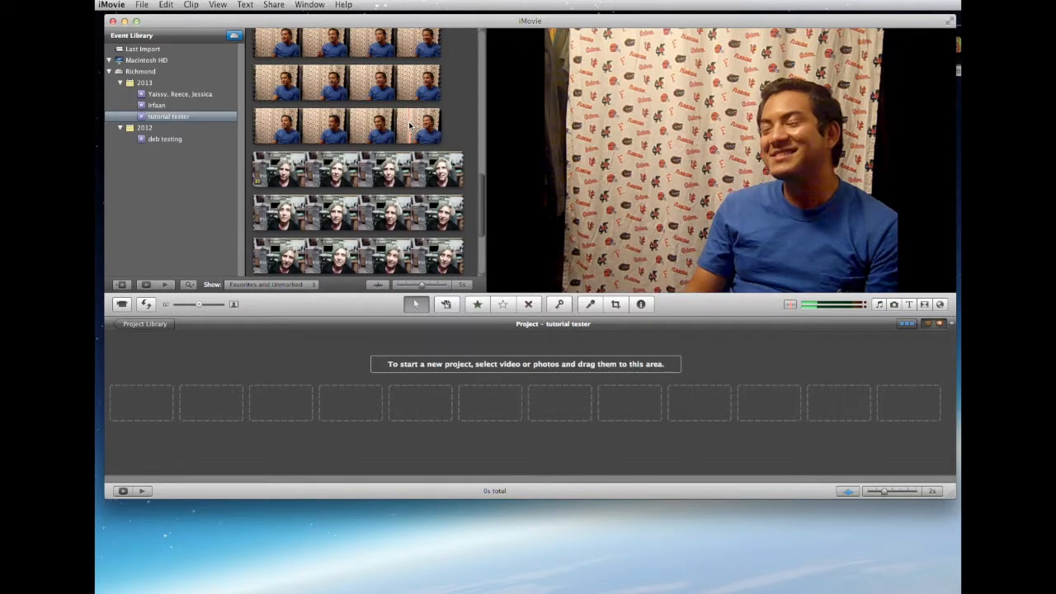
click(410, 126)
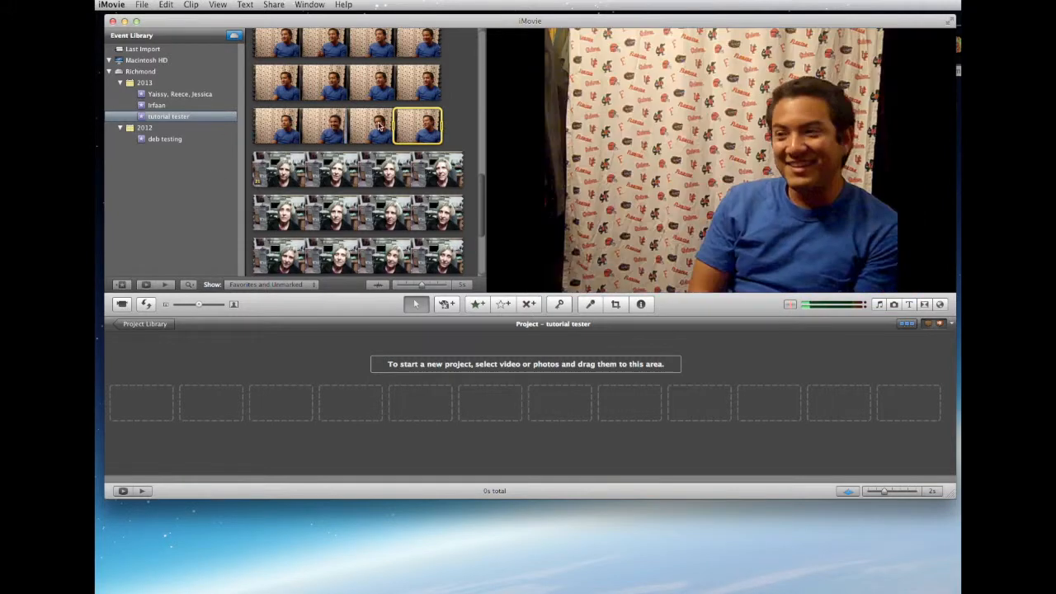
Select the entire first clip in the tutorial tester event and check how far the selection extends
scroll(379, 126, up, 6)
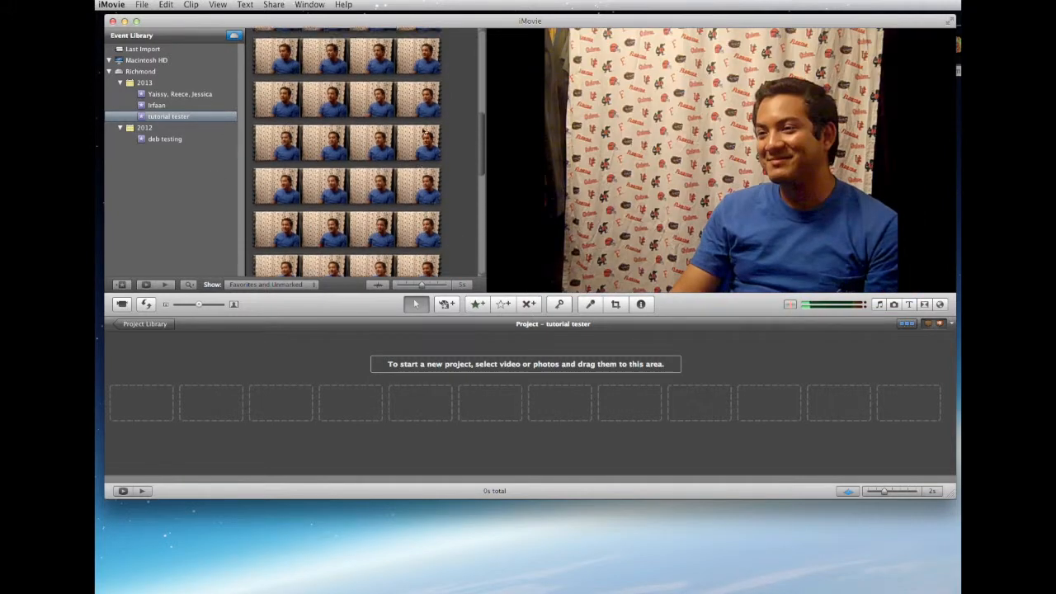
click(378, 133)
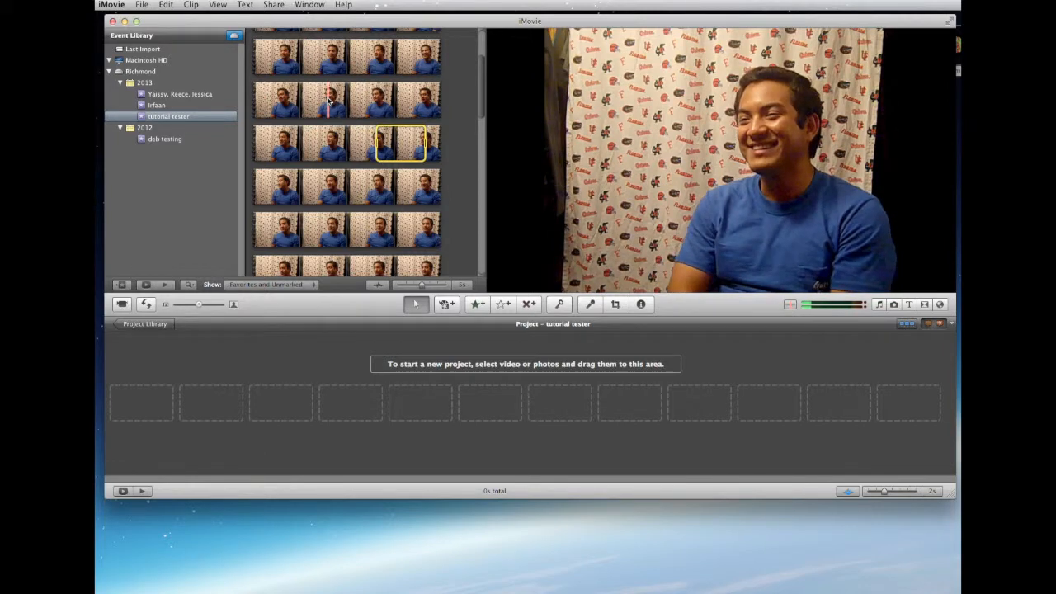
click(329, 101)
right_click(329, 100)
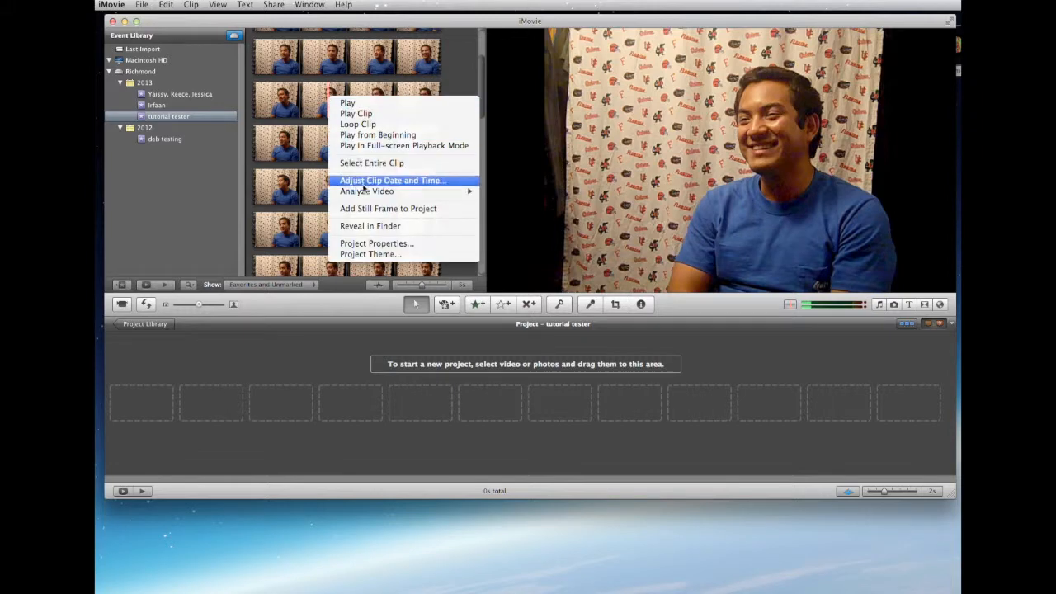
mouse_move(368, 195)
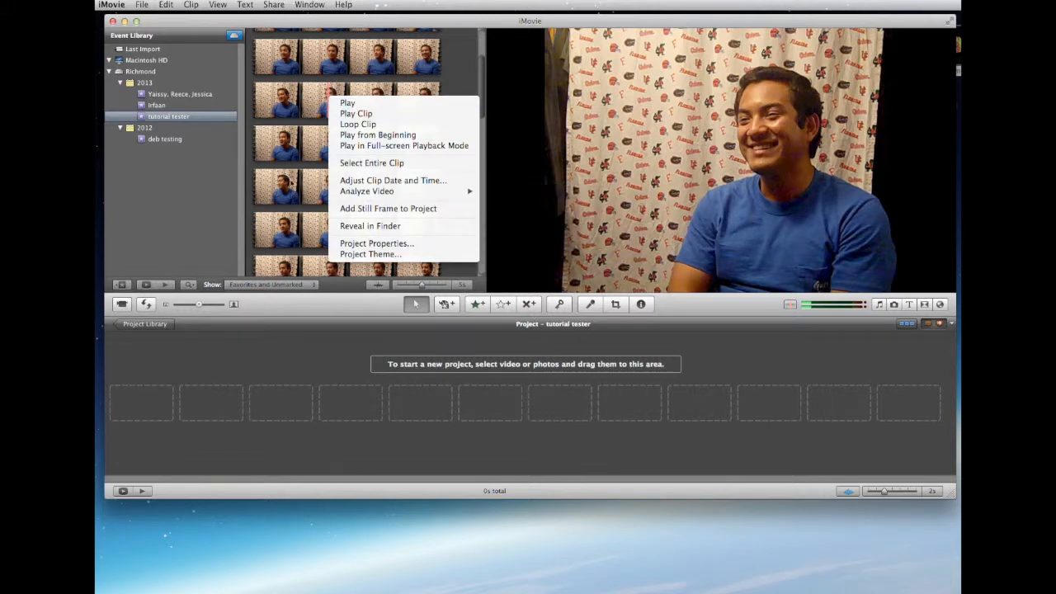
click(356, 163)
scroll(453, 137, down, 5)
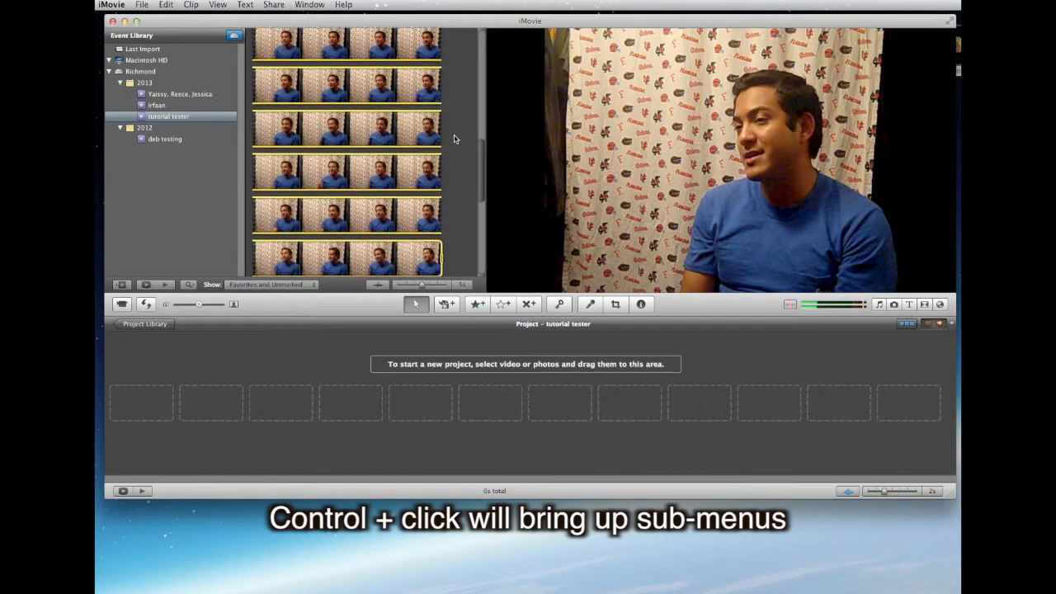
scroll(453, 139, down, 5)
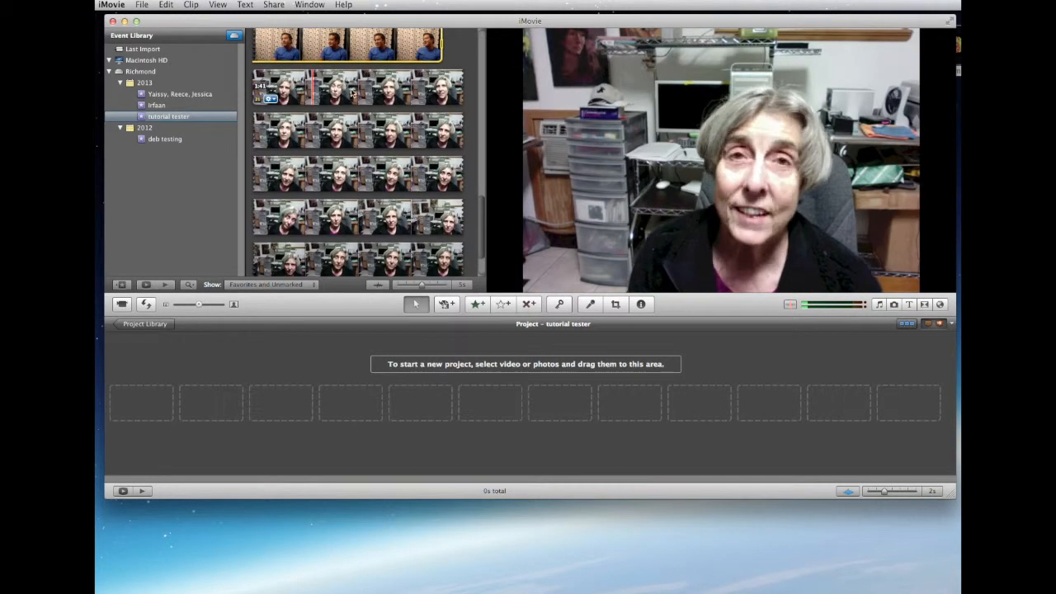
scroll(473, 92, up, 5)
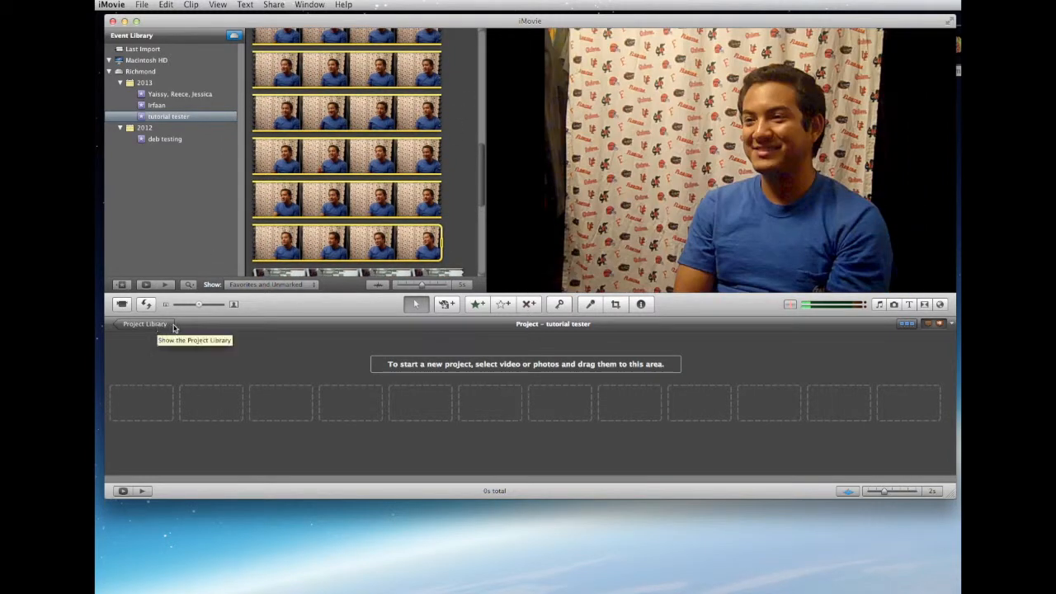
Rename the tutorial tester project in the Project Library to the interviewee's first name plus "clips", and open it for editing
click(164, 324)
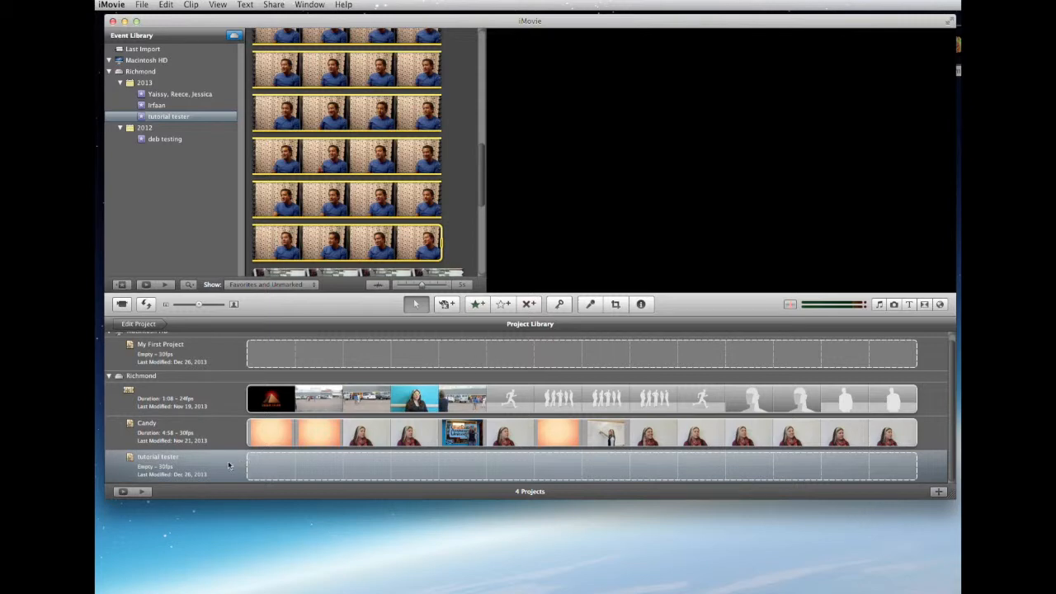
click(174, 460)
click(174, 458)
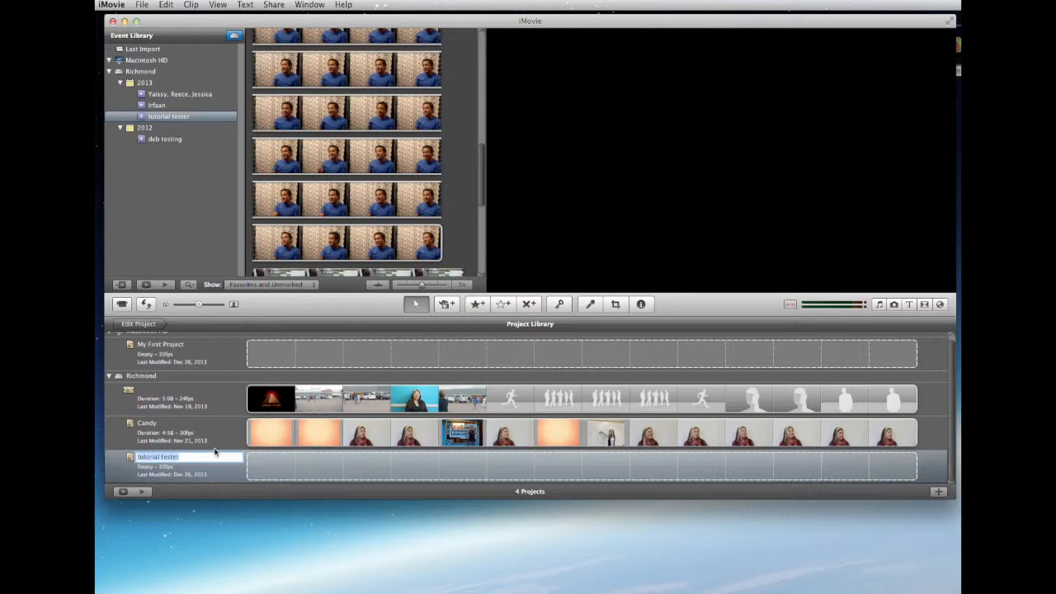
text(to)
click(257, 472)
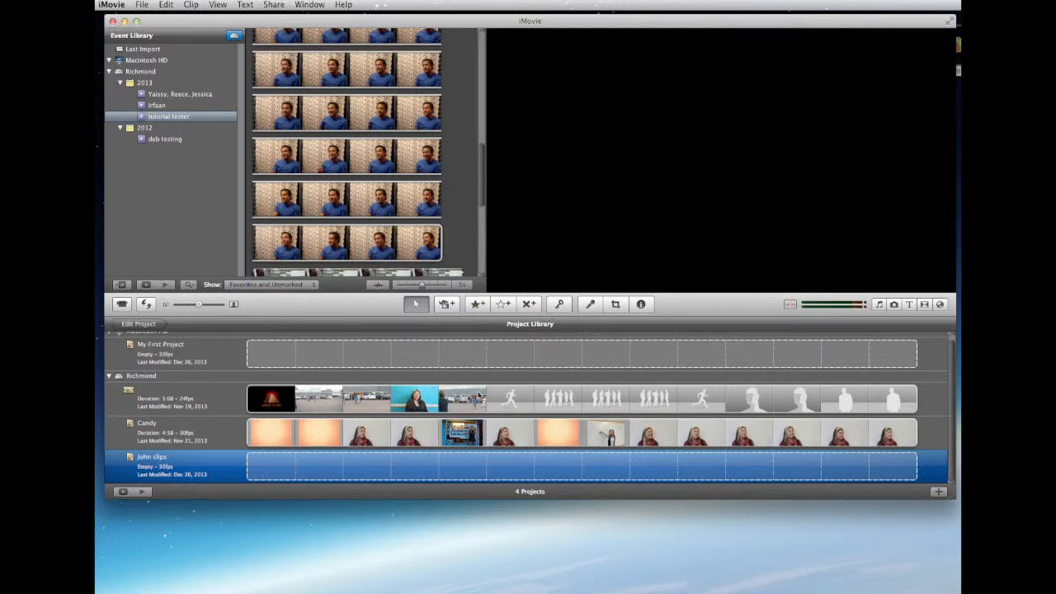
double_click(271, 466)
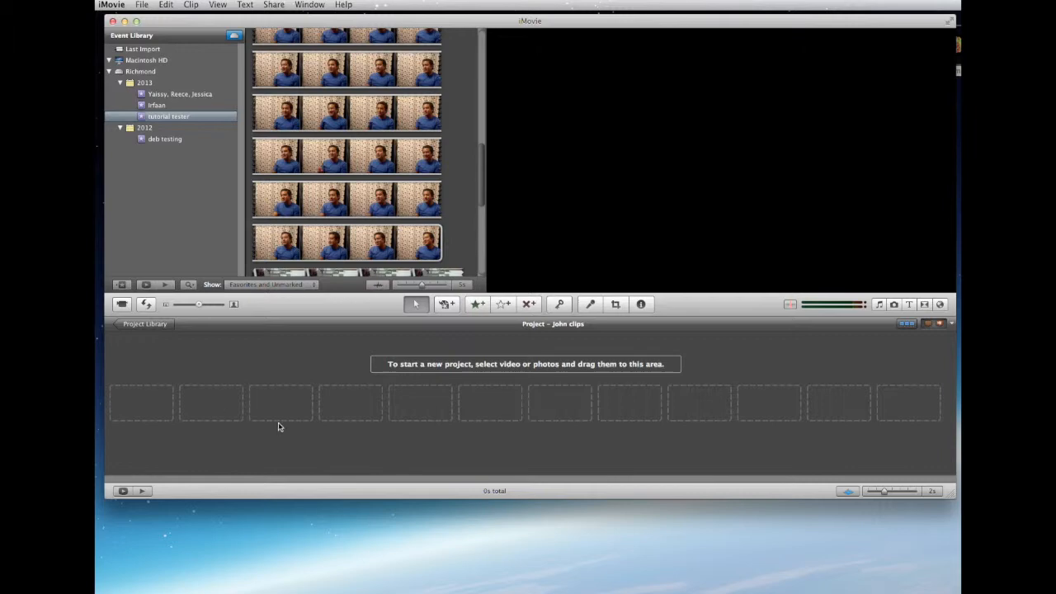
Select the whole interview clip of the man in the blue shirt and add it to the empty project
click(423, 200)
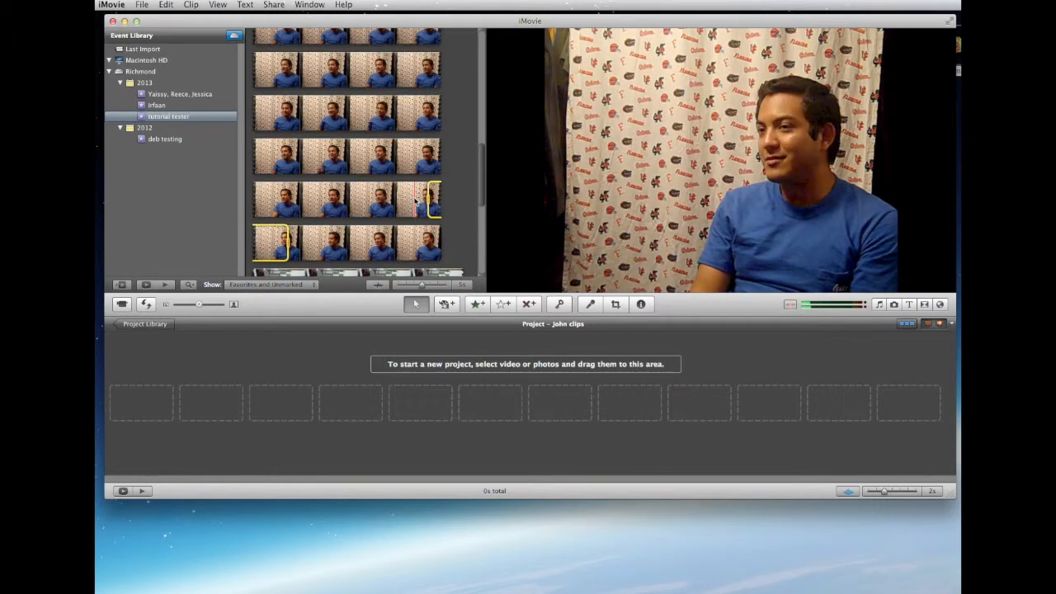
right_click(414, 196)
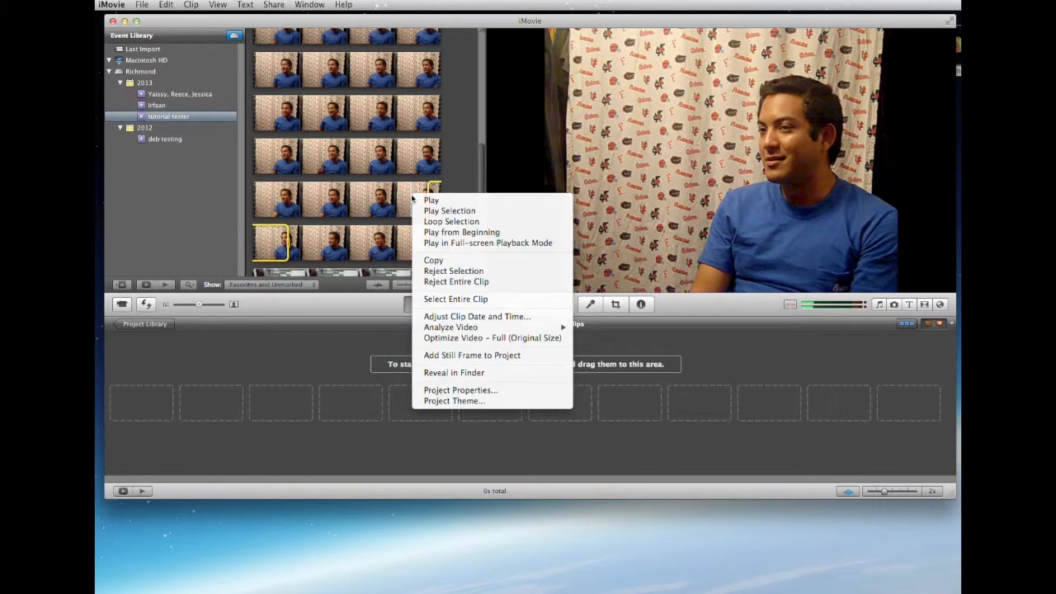
click(446, 300)
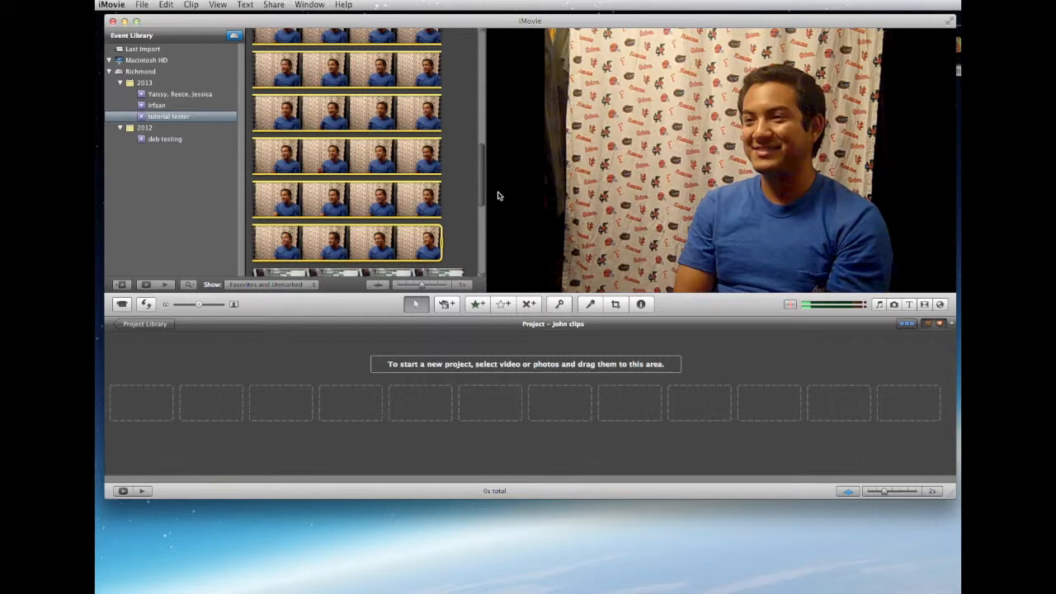
key(e)
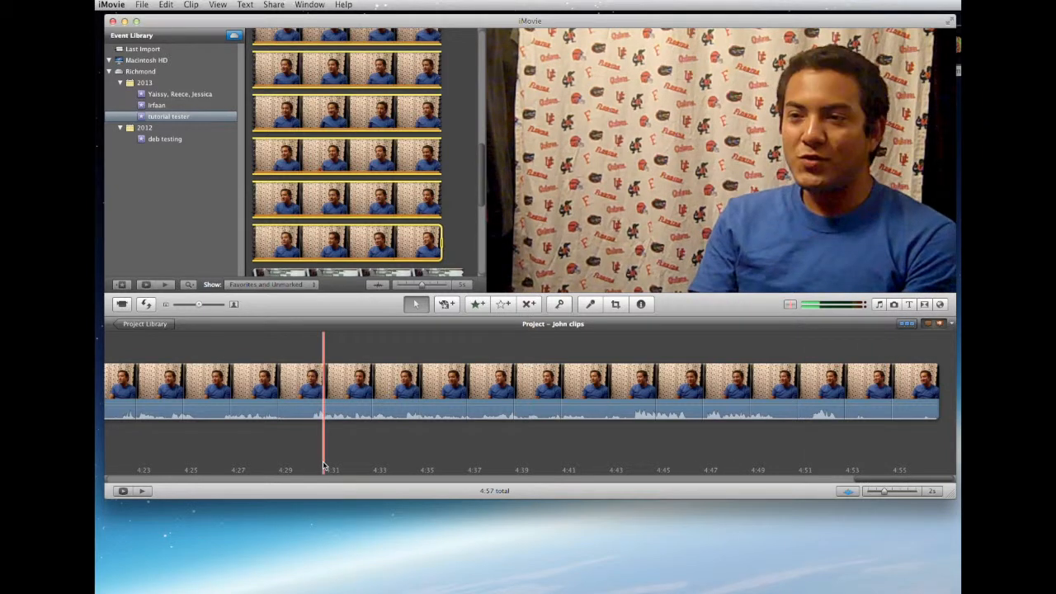
scroll(214, 451, left, 1)
scroll(213, 450, left, 15)
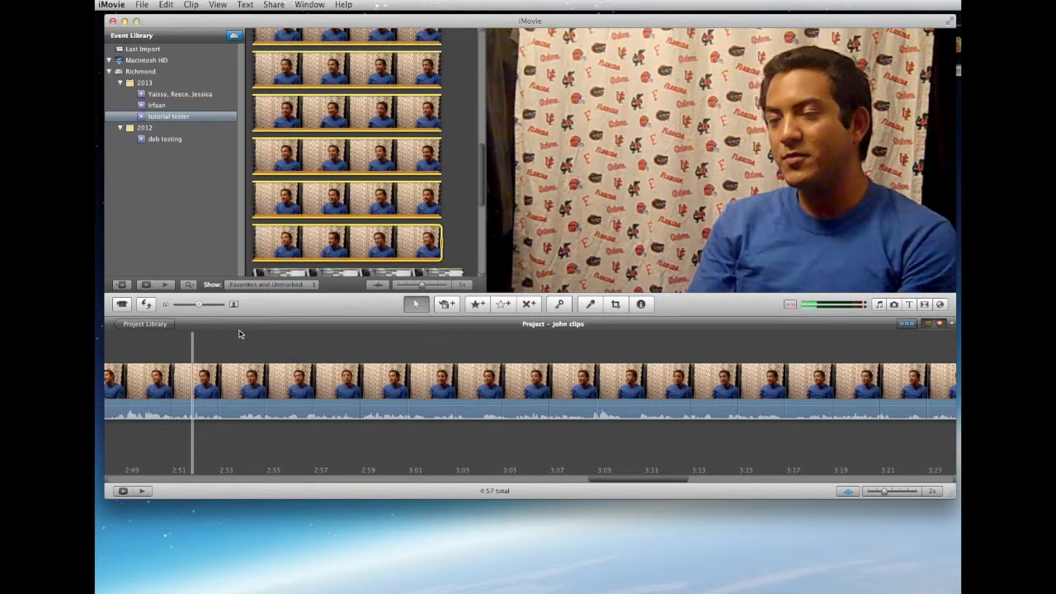
Deselect the source clip and look through the added interview footage on the project timeline from its beginning to its end
click(455, 190)
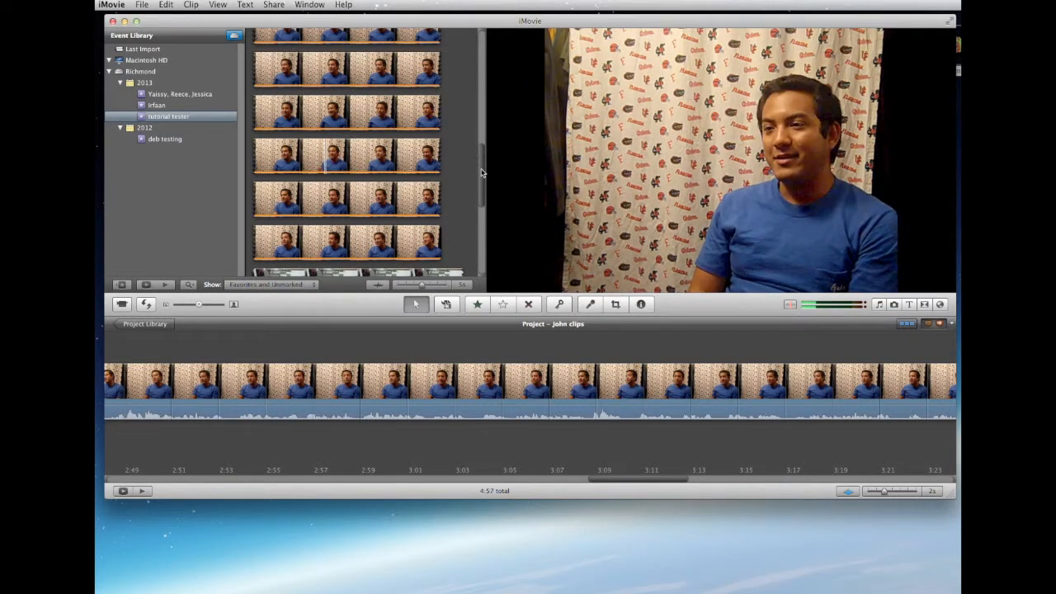
scroll(480, 181, down, 3)
drag(483, 206, 475, 175)
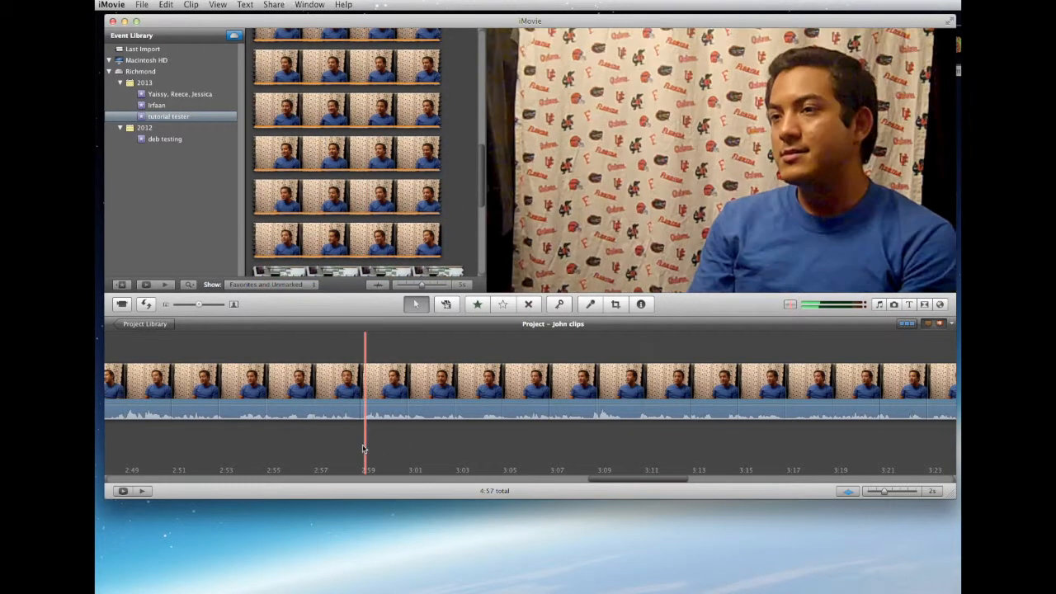
key(space)
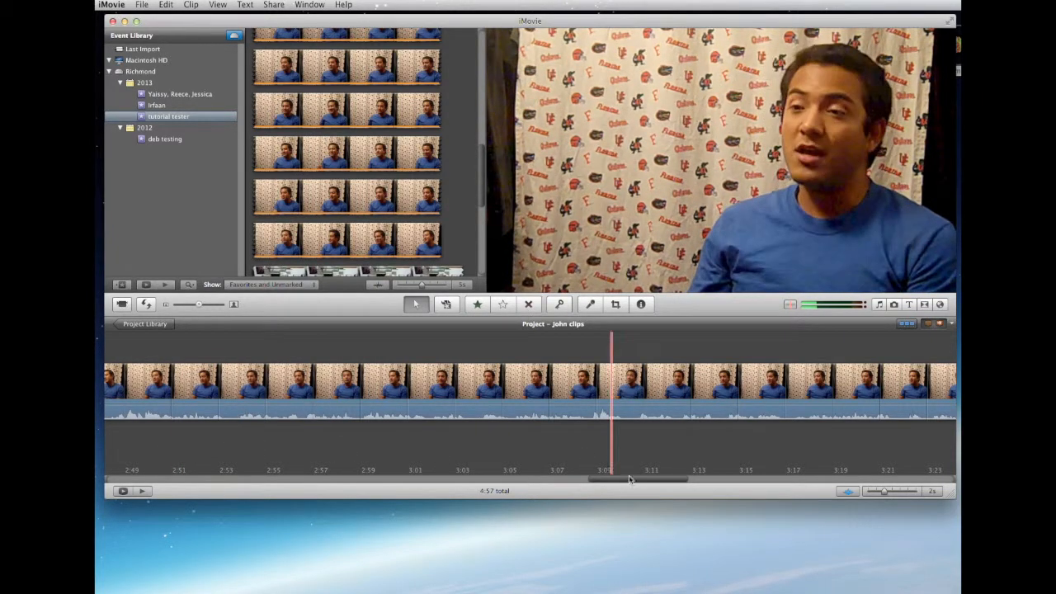
drag(632, 482, 132, 483)
drag(258, 490, 914, 480)
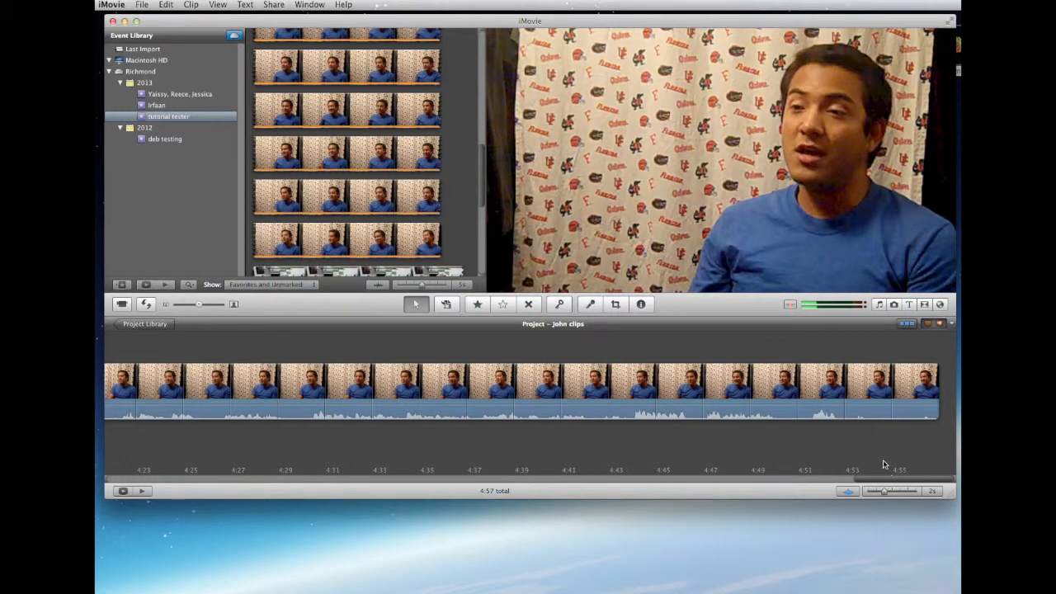
Try the timeline thumbnail scale at 1/2s and All, and leave it at 30s
mouse_move(884, 492)
mouse_down()
mouse_move(899, 491)
mouse_move(873, 492)
mouse_up()
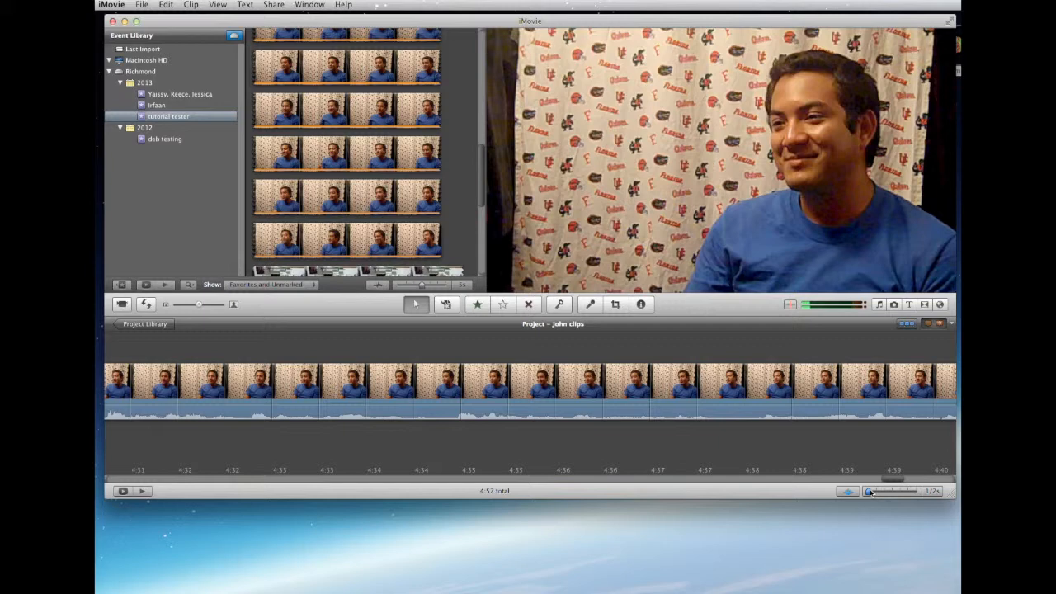
click(808, 474)
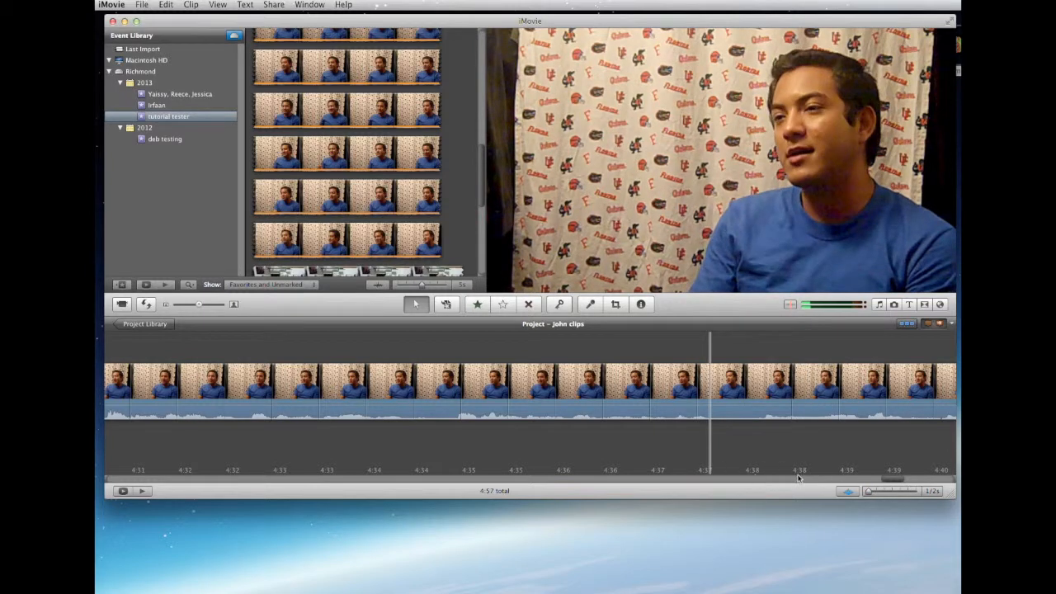
key(space)
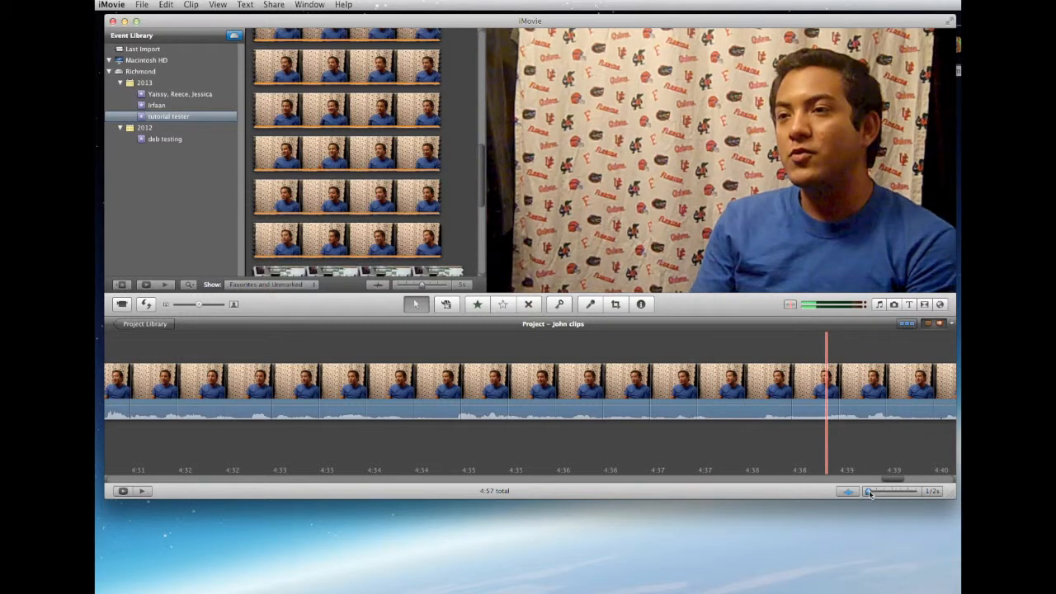
drag(869, 491, 915, 493)
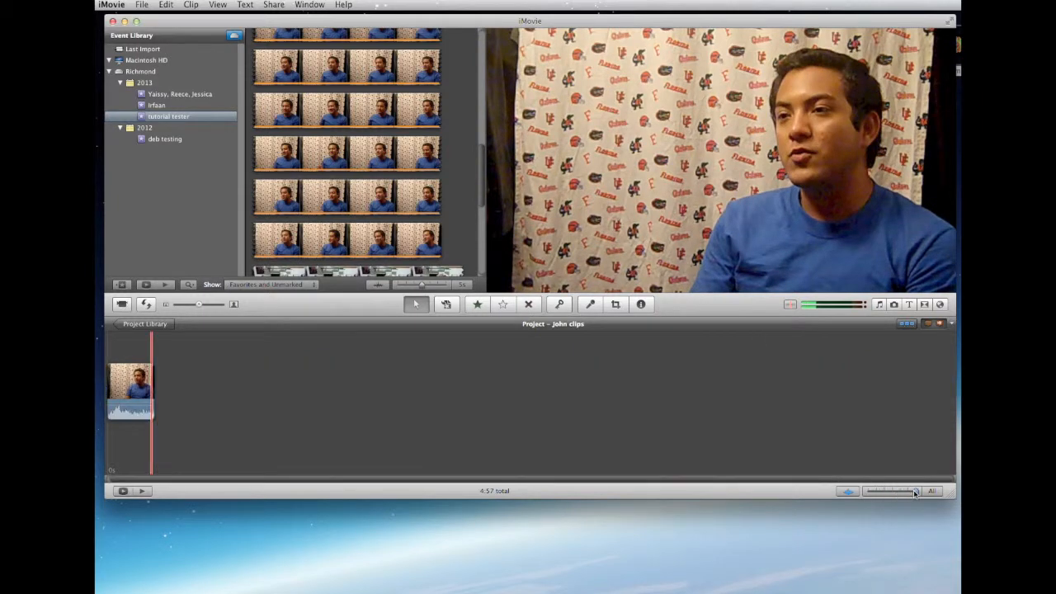
drag(916, 493, 908, 492)
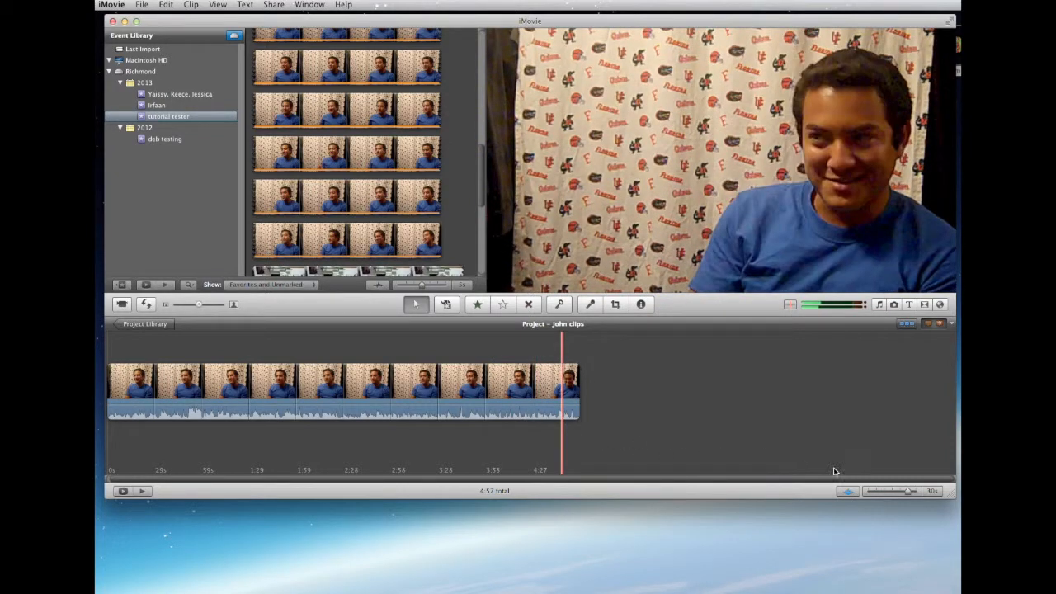
Switch the project's audio waveforms off and on repeatedly, leaving them displayed
click(843, 493)
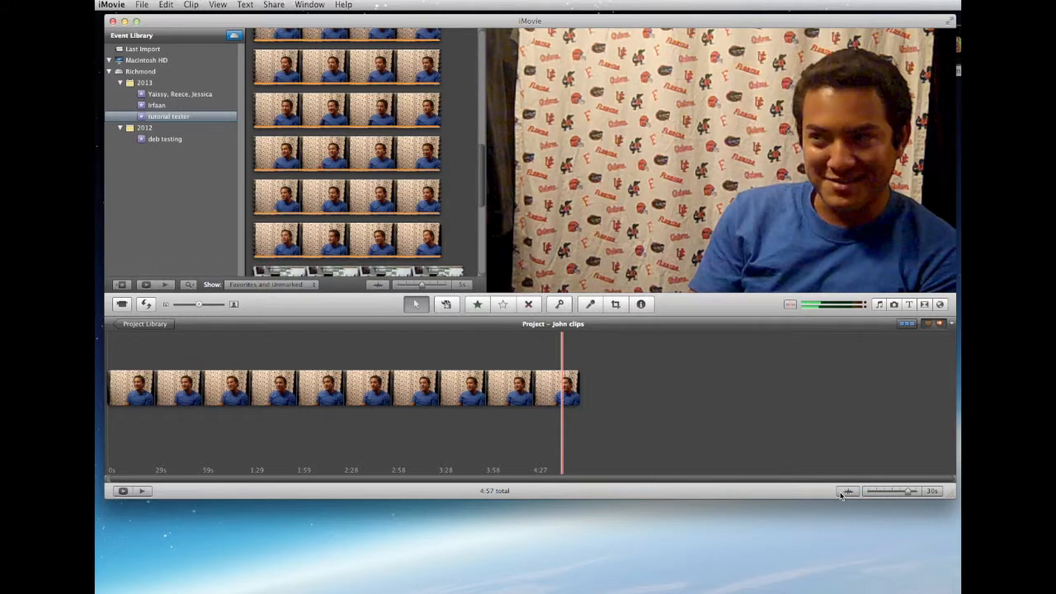
click(843, 493)
click(842, 493)
click(842, 492)
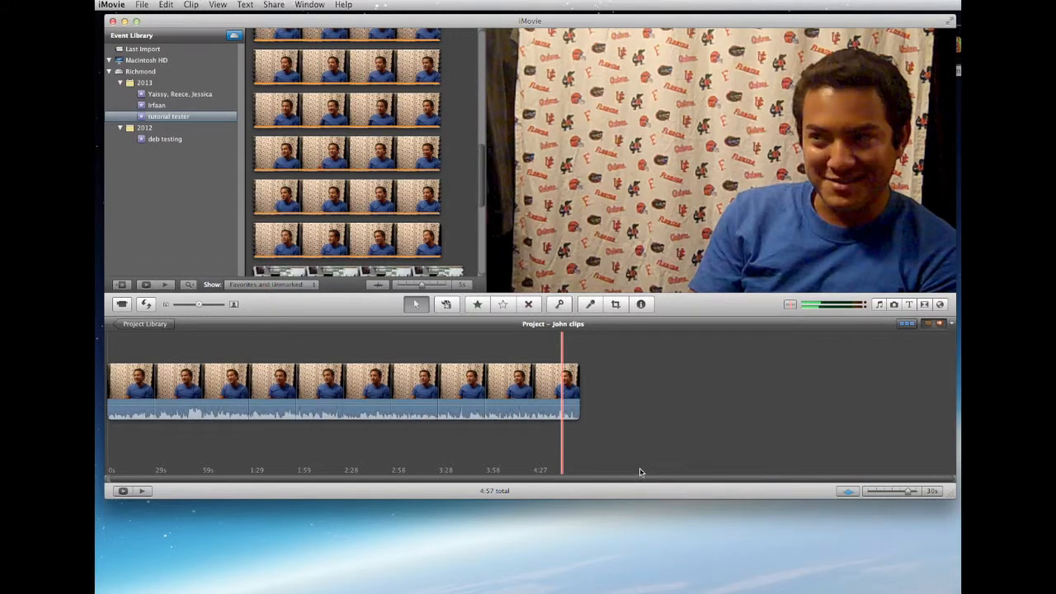
Toggle the project repeatedly between the wrapped layout and the single-row timeline, leaving it in a single row
click(903, 329)
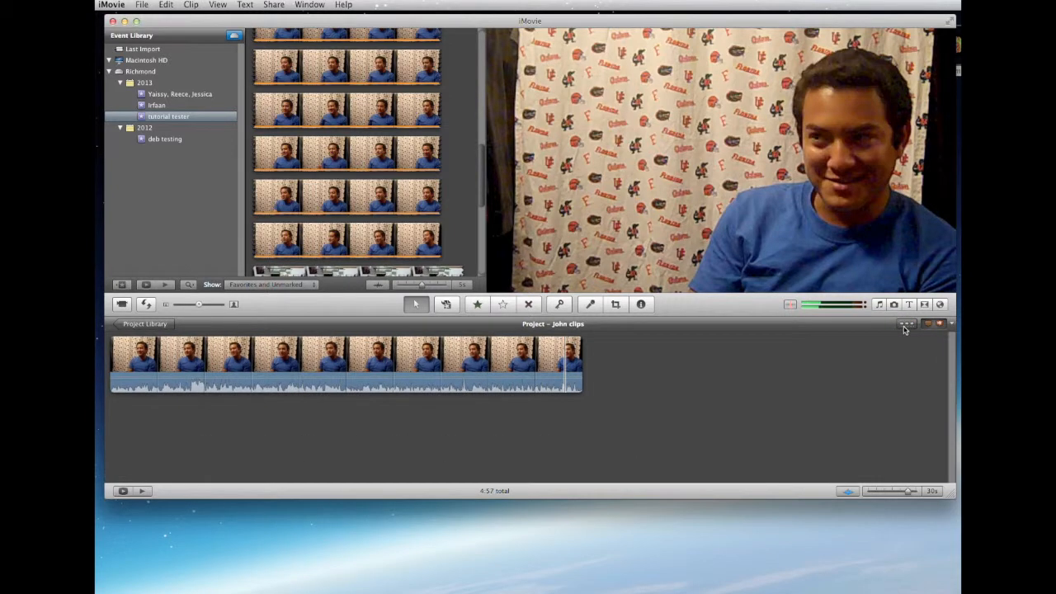
click(904, 329)
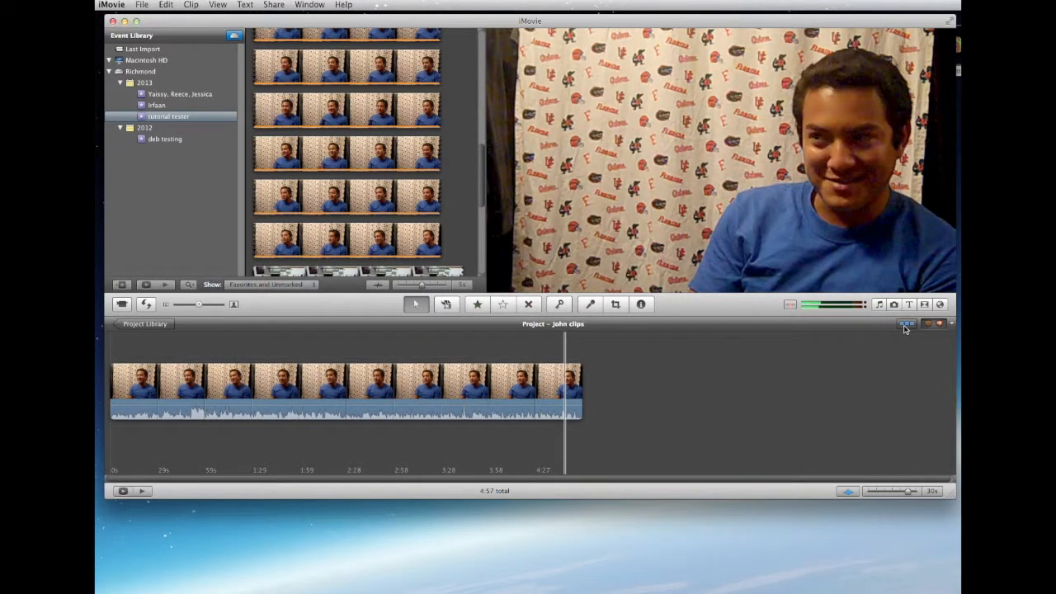
click(905, 328)
click(904, 328)
click(904, 327)
click(905, 328)
click(909, 327)
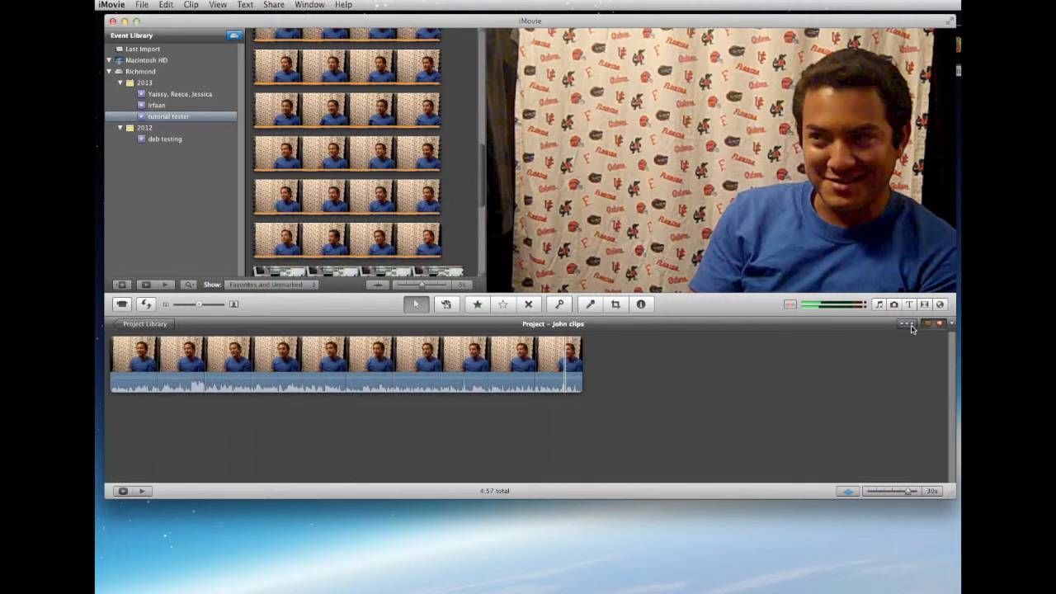
click(911, 328)
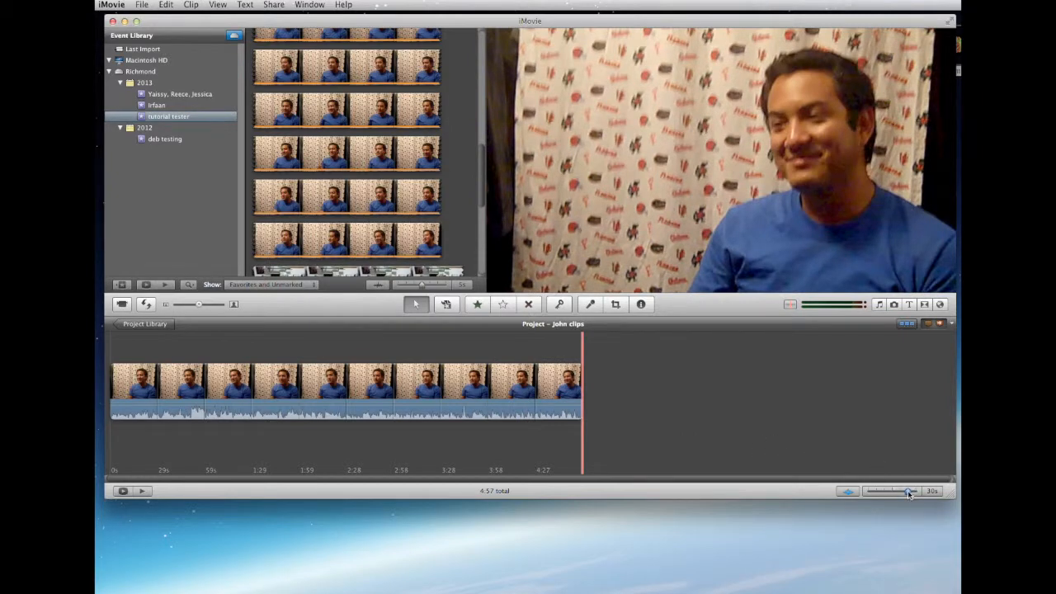
Set the timeline thumbnail scale to 10s and play the interview around 2:38 to find a cutting point
drag(908, 491, 903, 494)
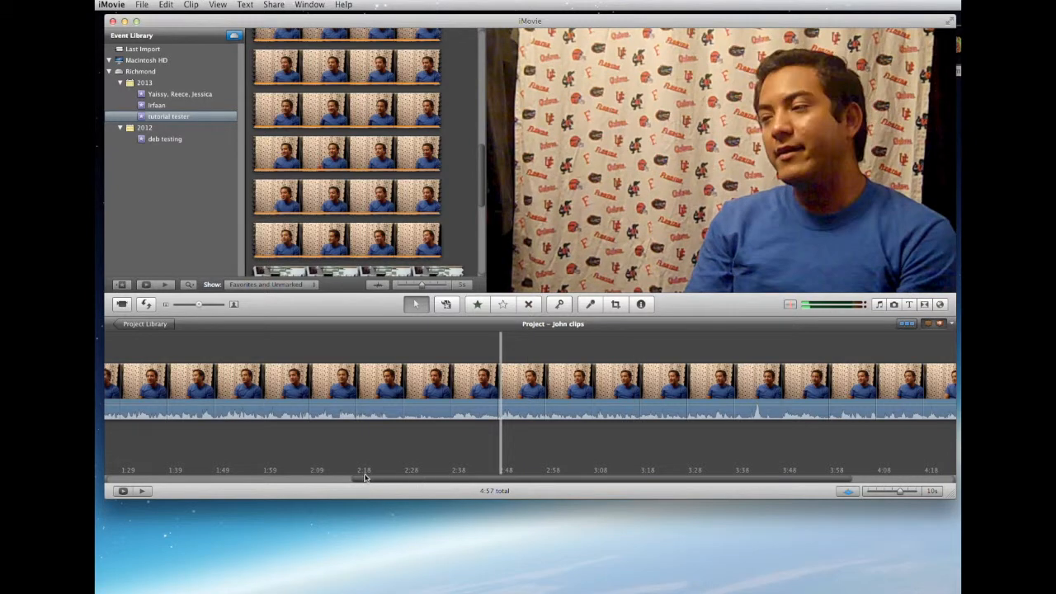
click(339, 412)
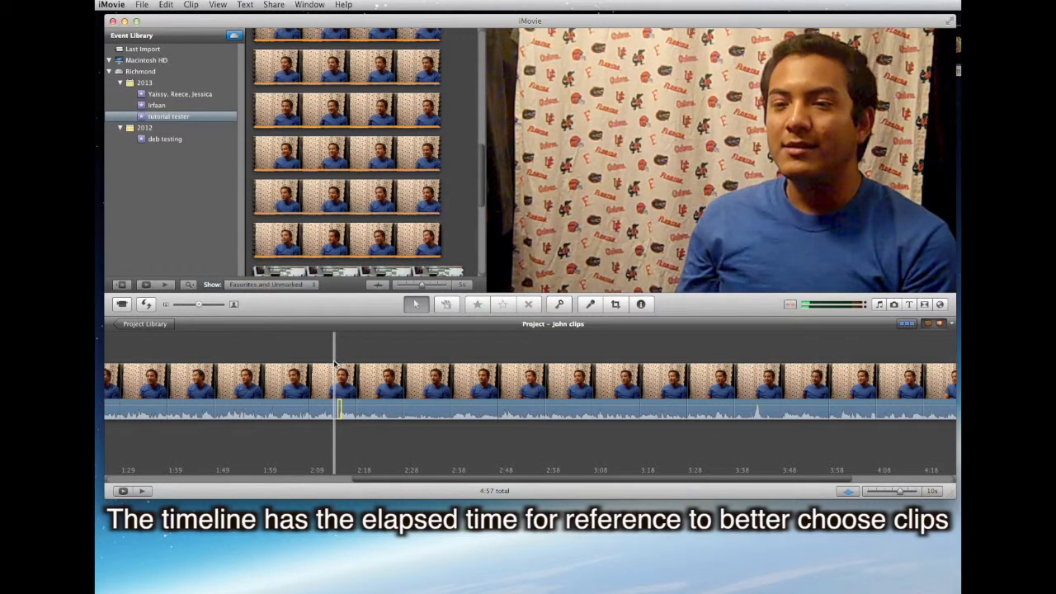
click(332, 356)
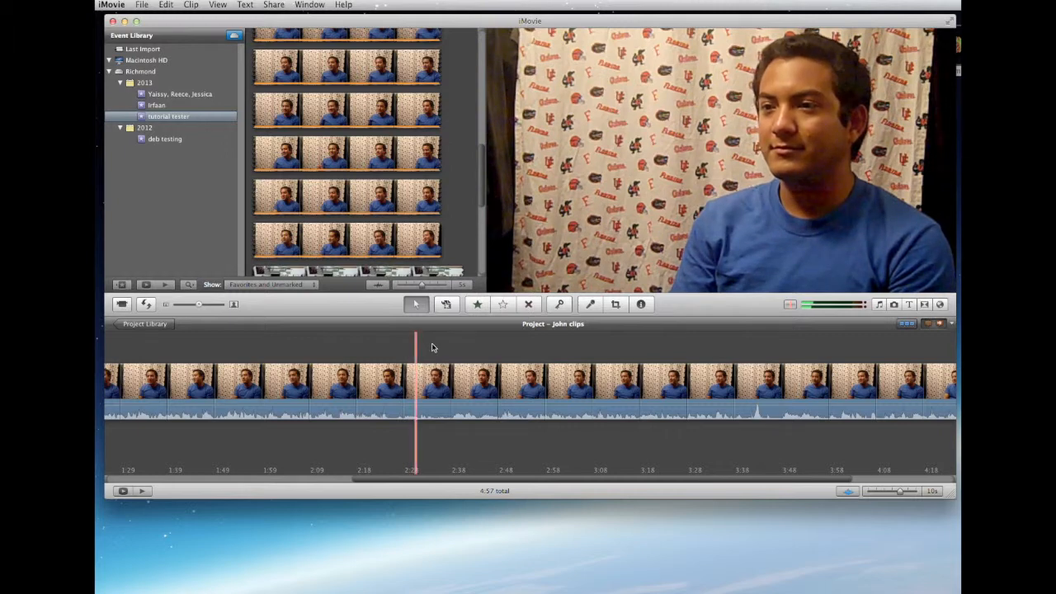
click(435, 350)
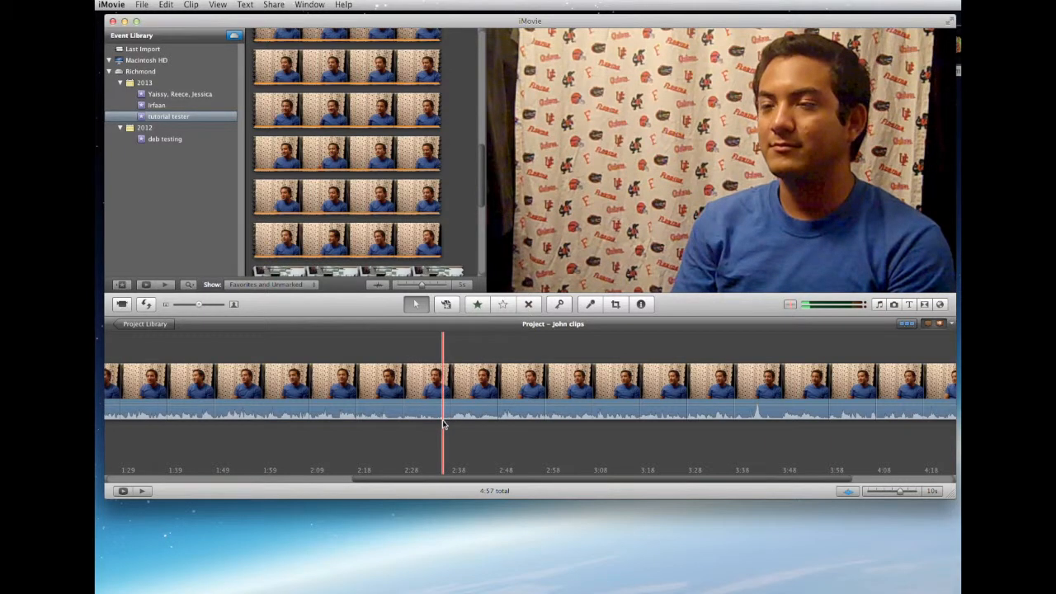
key(space)
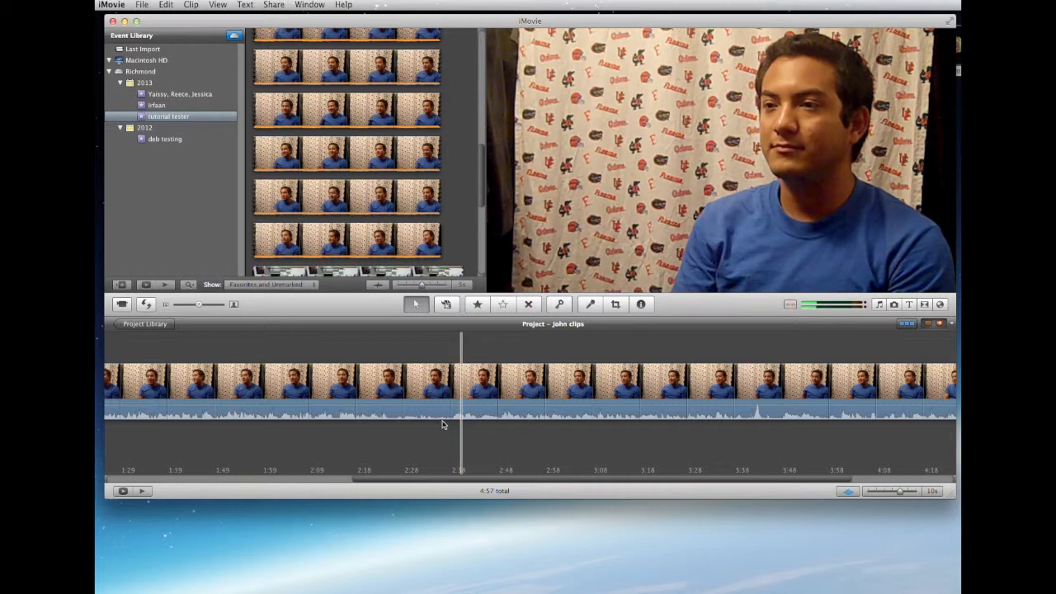
key(space)
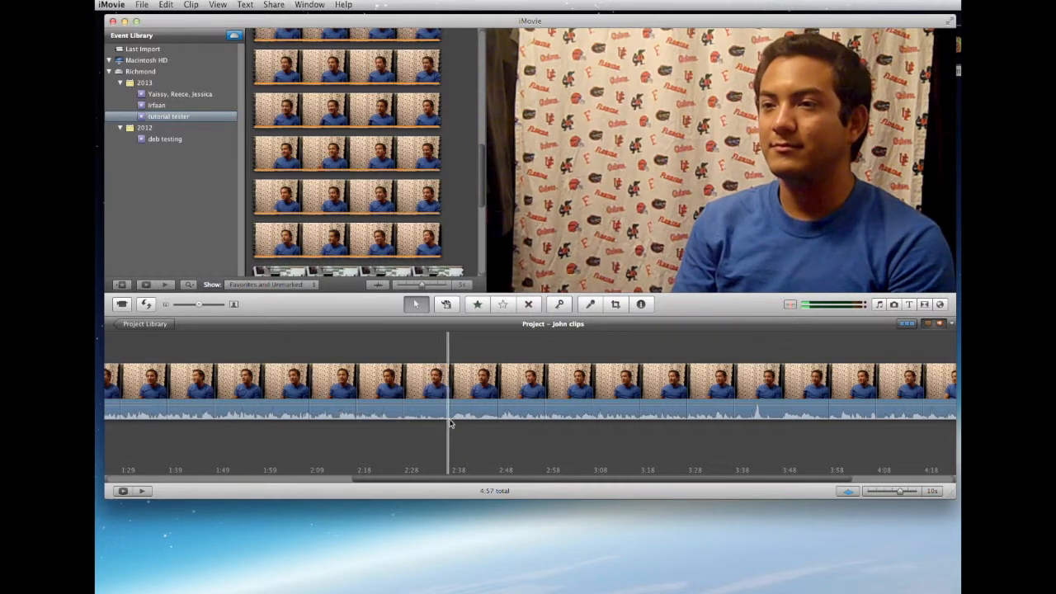
key(space)
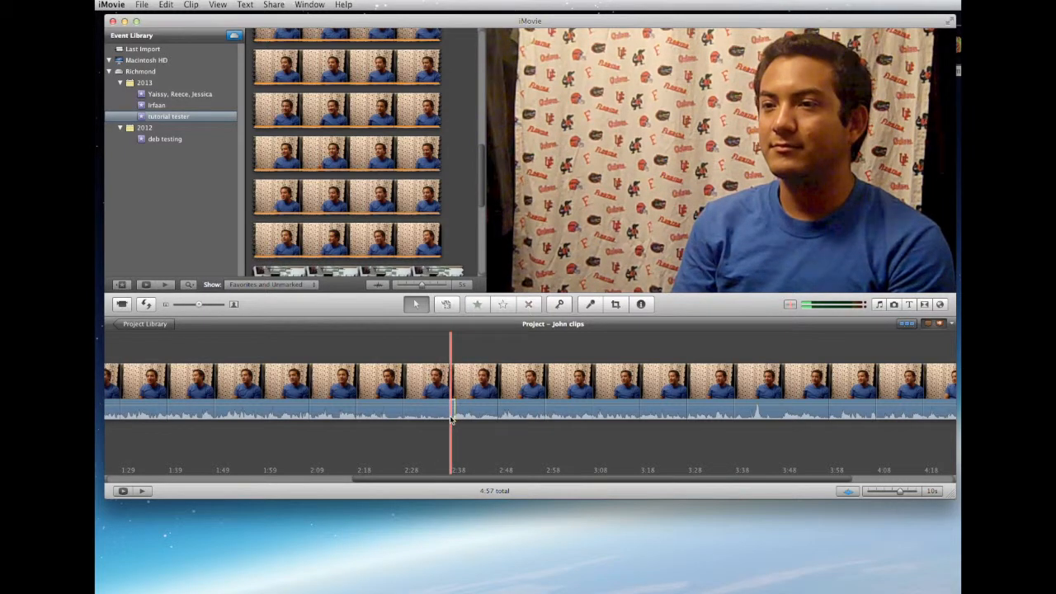
Select the whole timeline clip, try selecting only a short audio section just after 2:38, and reselect the whole clip
click(451, 377)
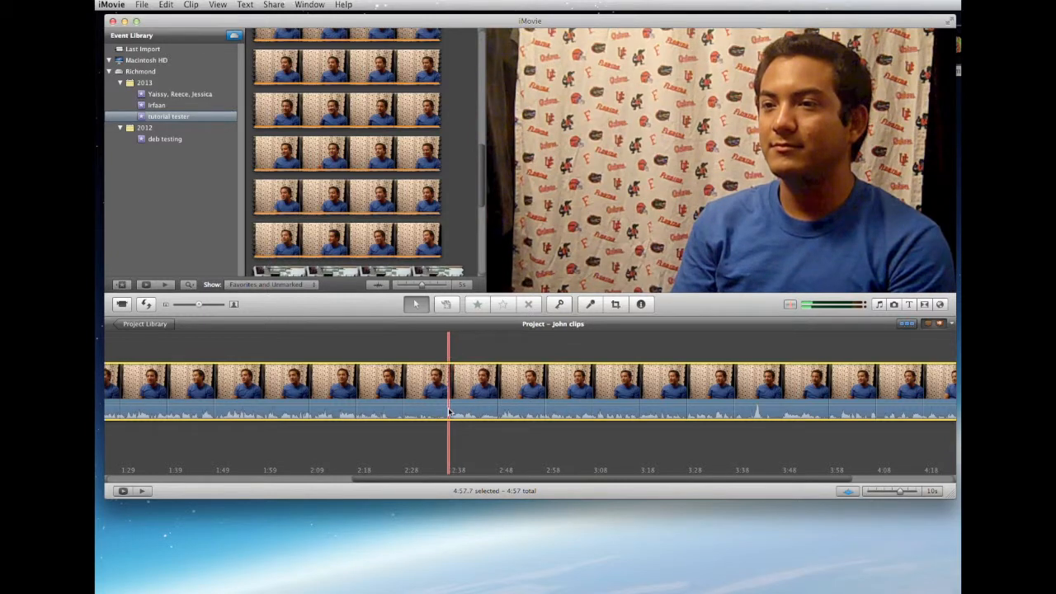
click(456, 413)
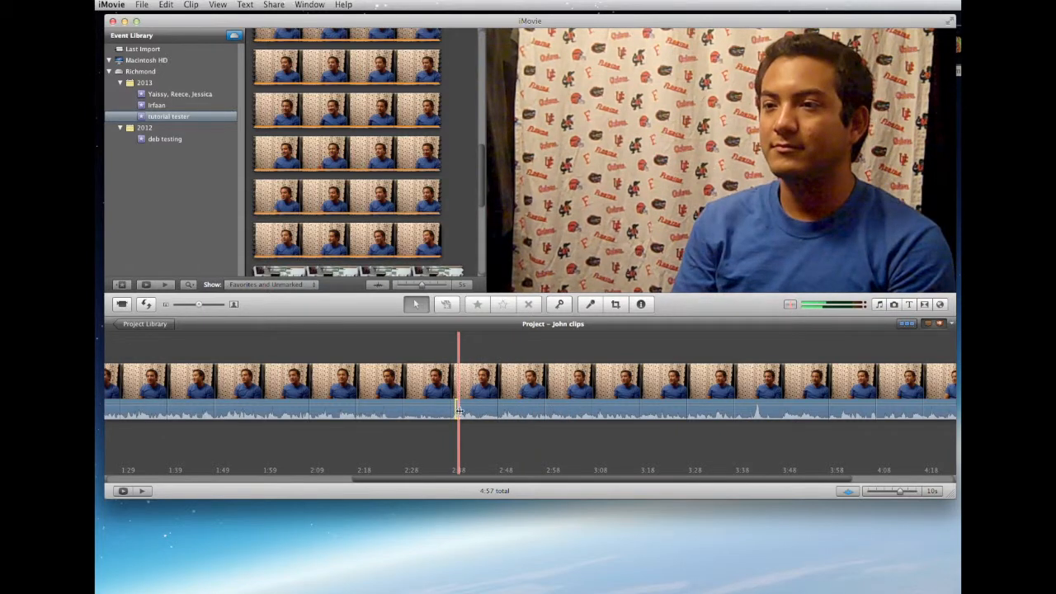
drag(459, 410, 488, 410)
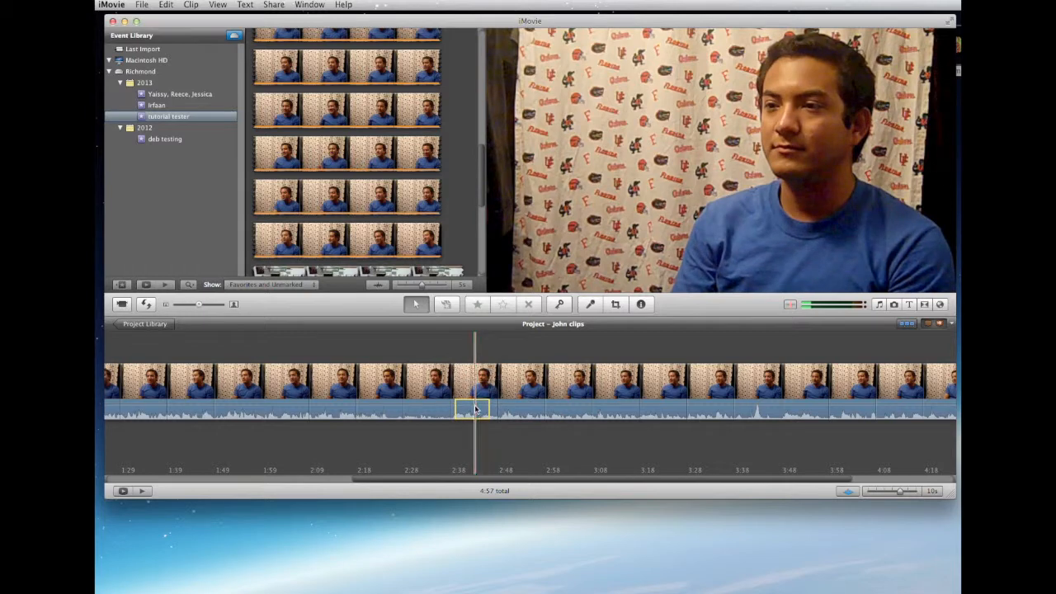
click(462, 373)
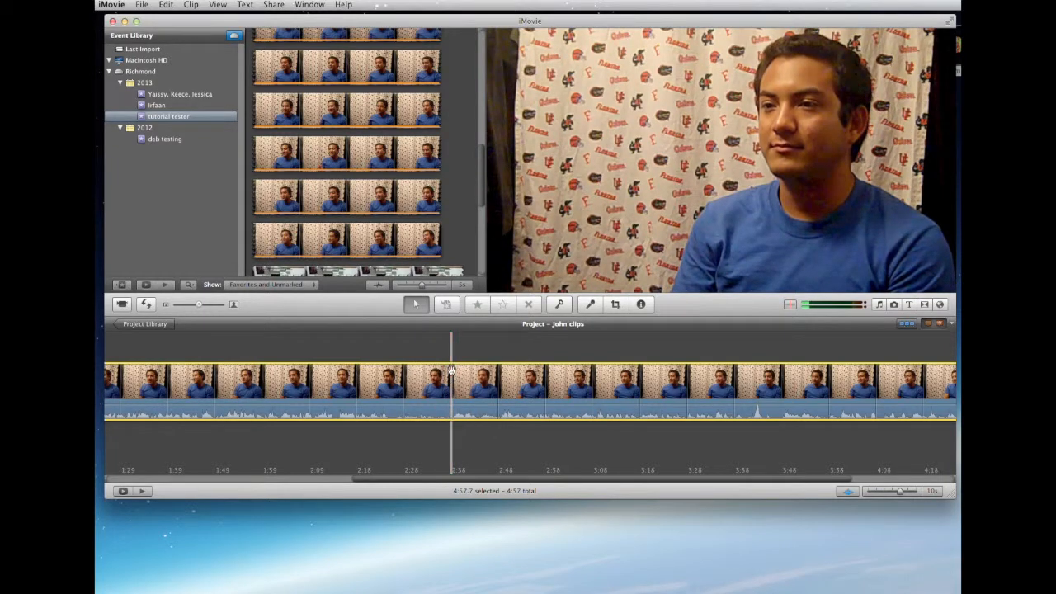
Split the interview clip in the timeline at about 1:09
scroll(453, 355, left, 10)
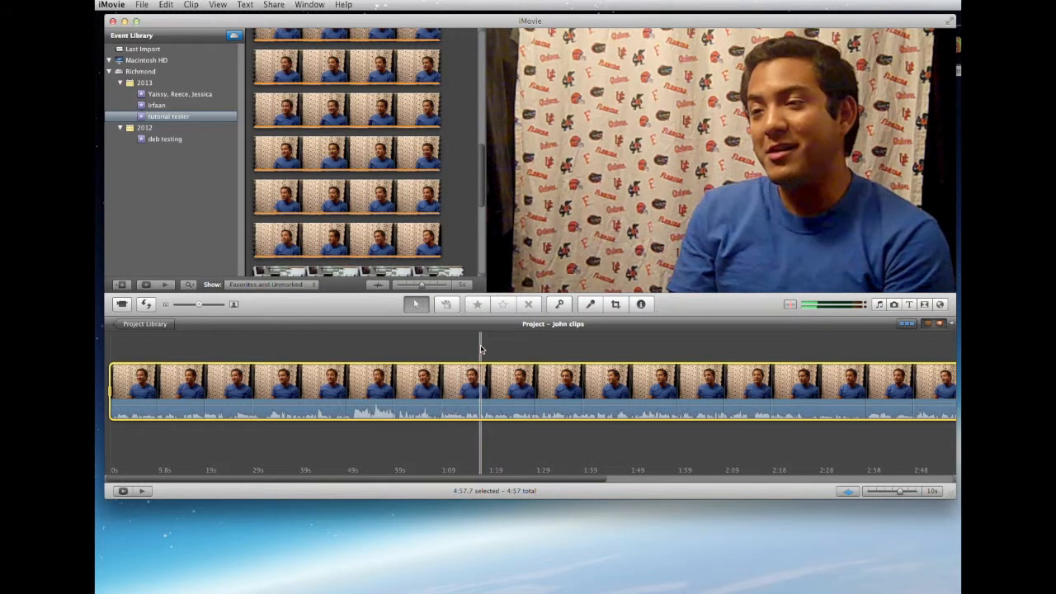
right_click(440, 364)
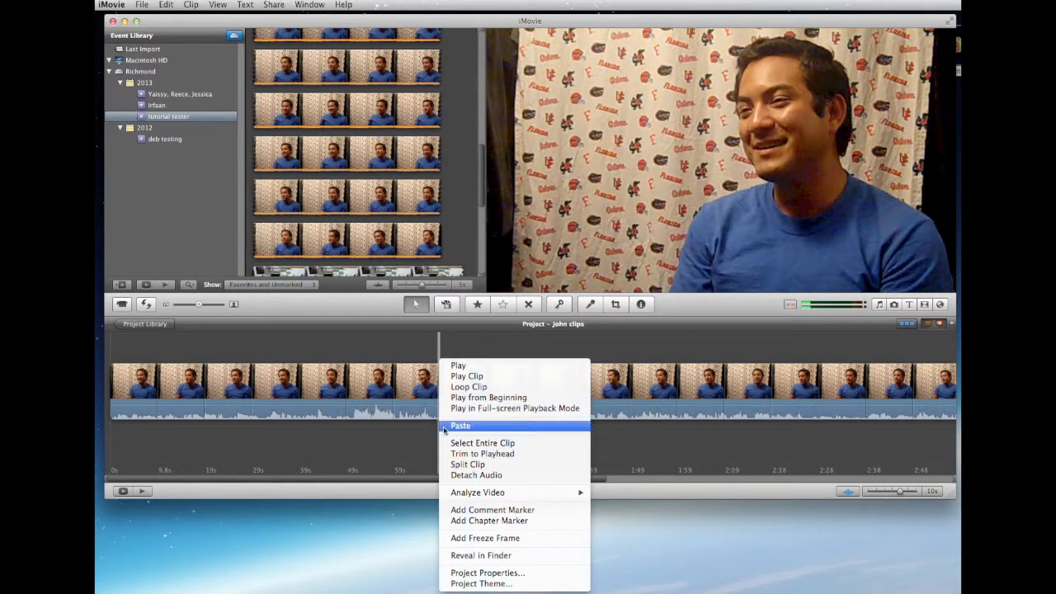
click(467, 465)
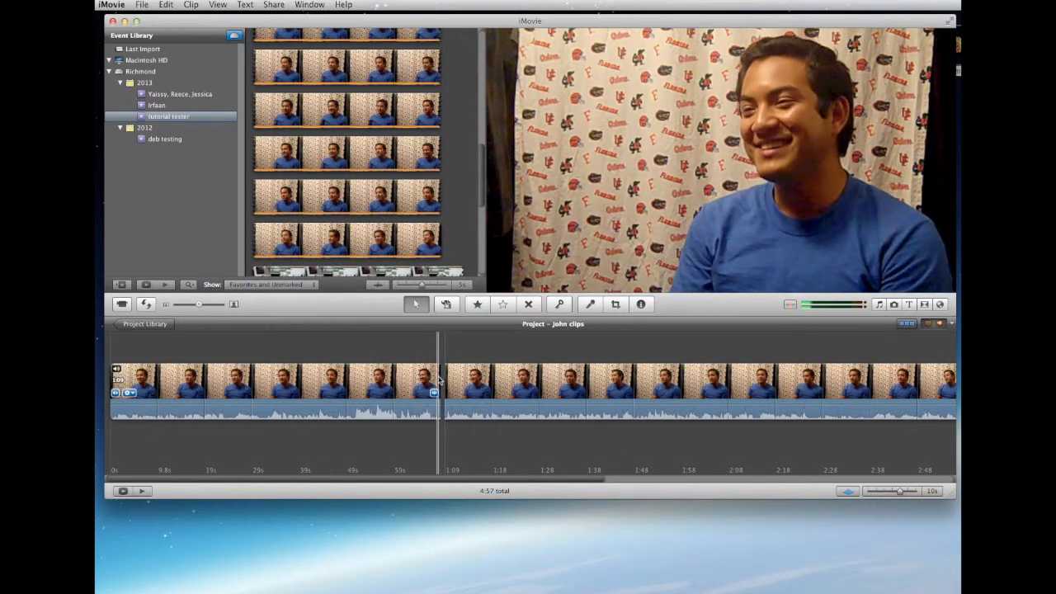
Split the second segment of the interview clip at about 1:46
key(space)
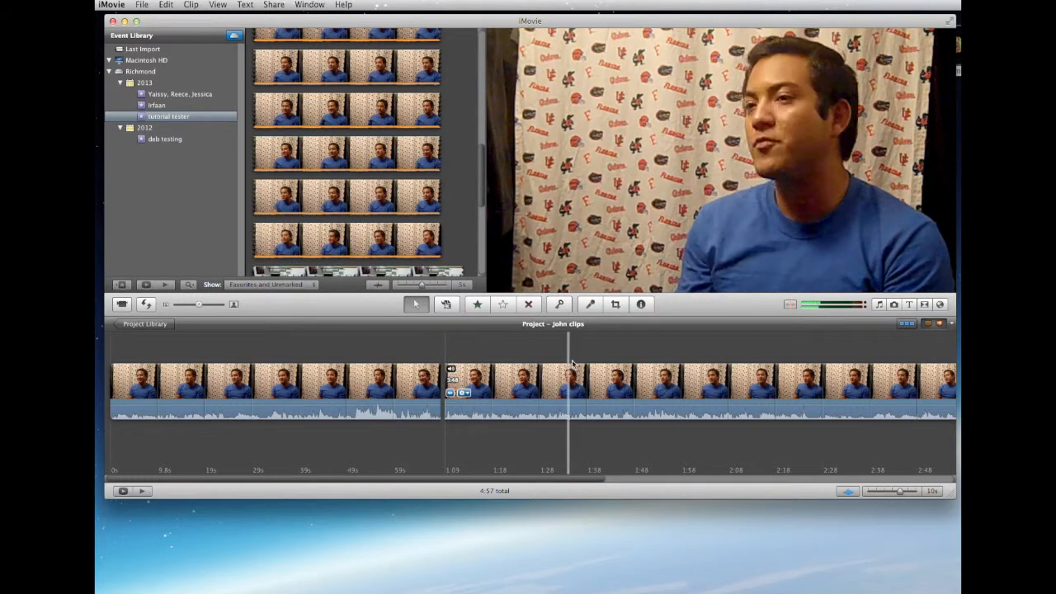
click(623, 372)
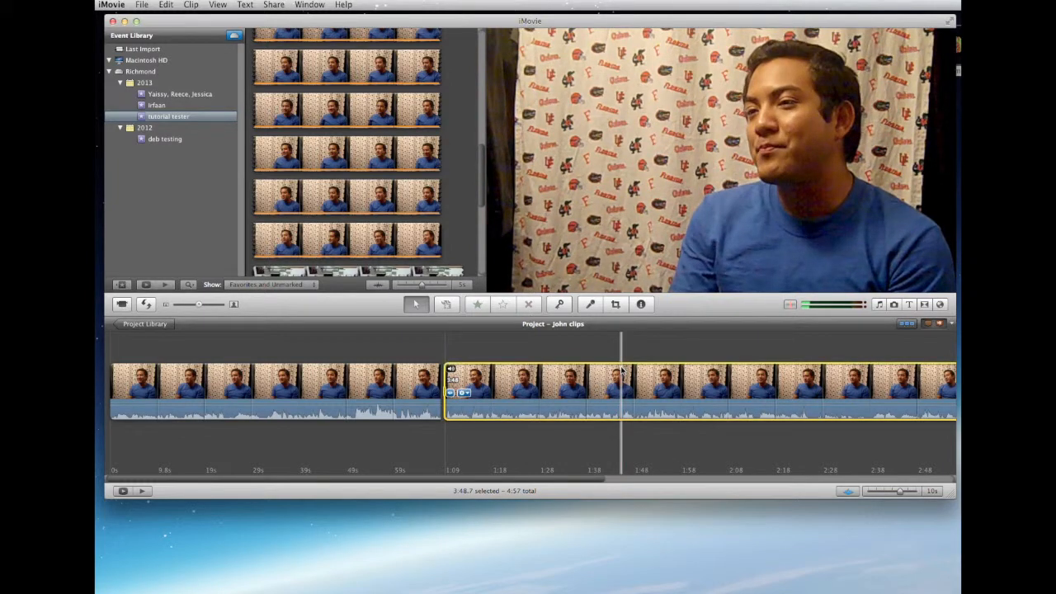
right_click(622, 368)
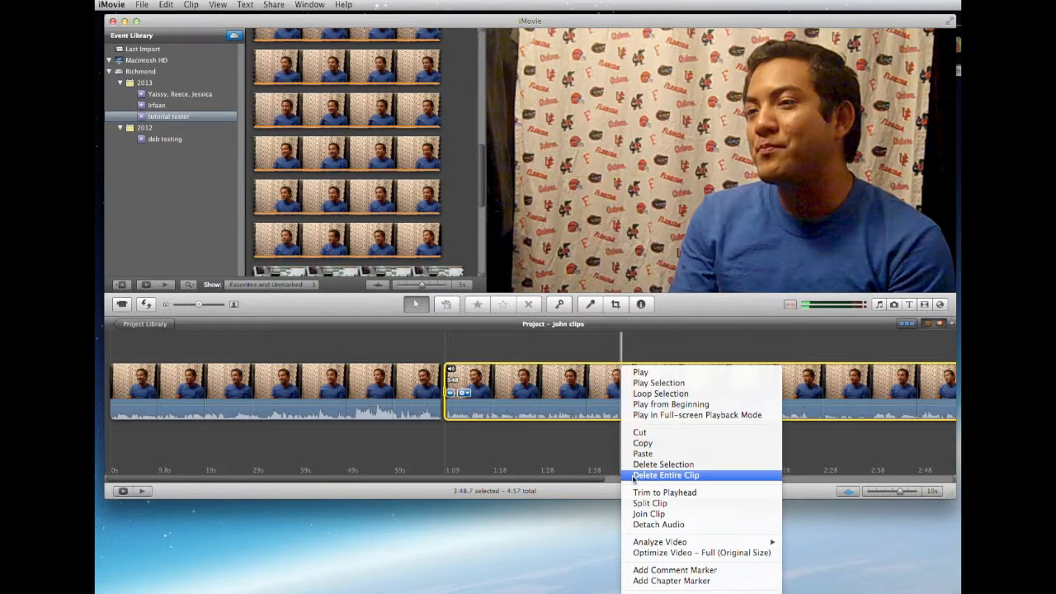
click(650, 503)
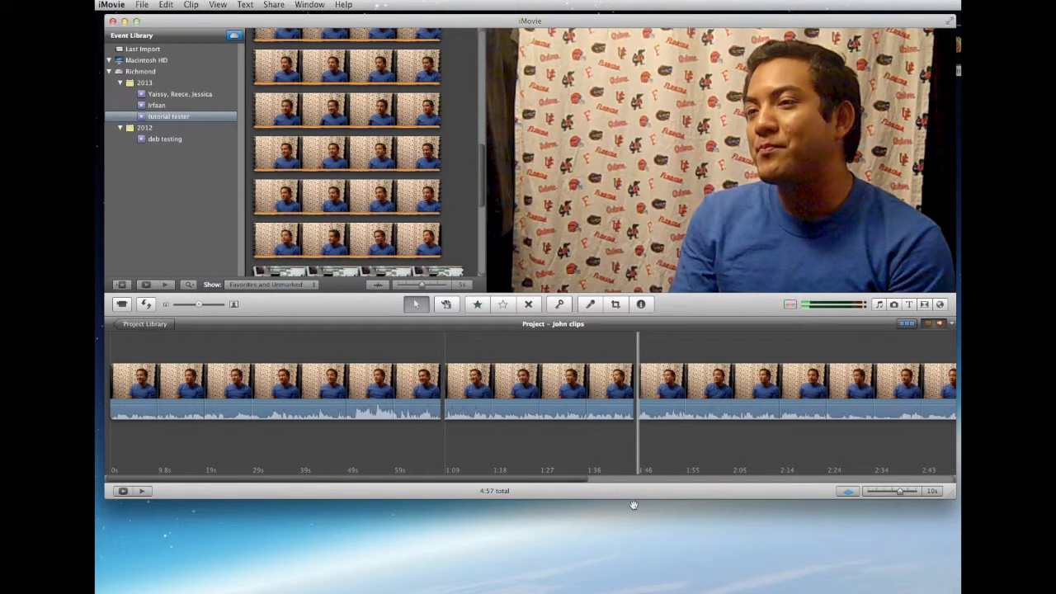
Split the third segment of the interview clip, which starts at 1:46, at about 2:38
scroll(657, 444, right, 10)
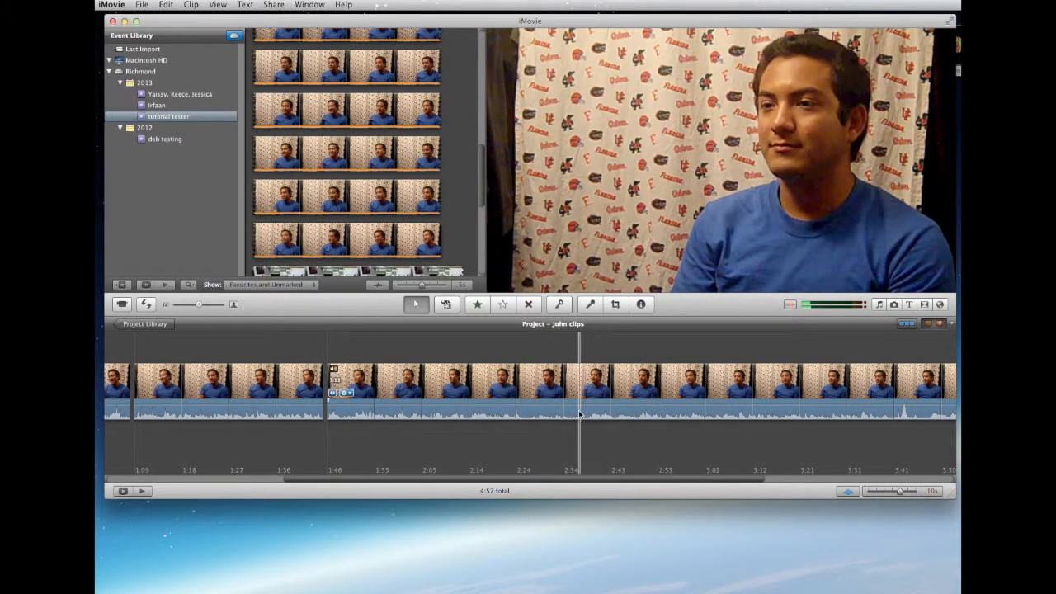
click(586, 365)
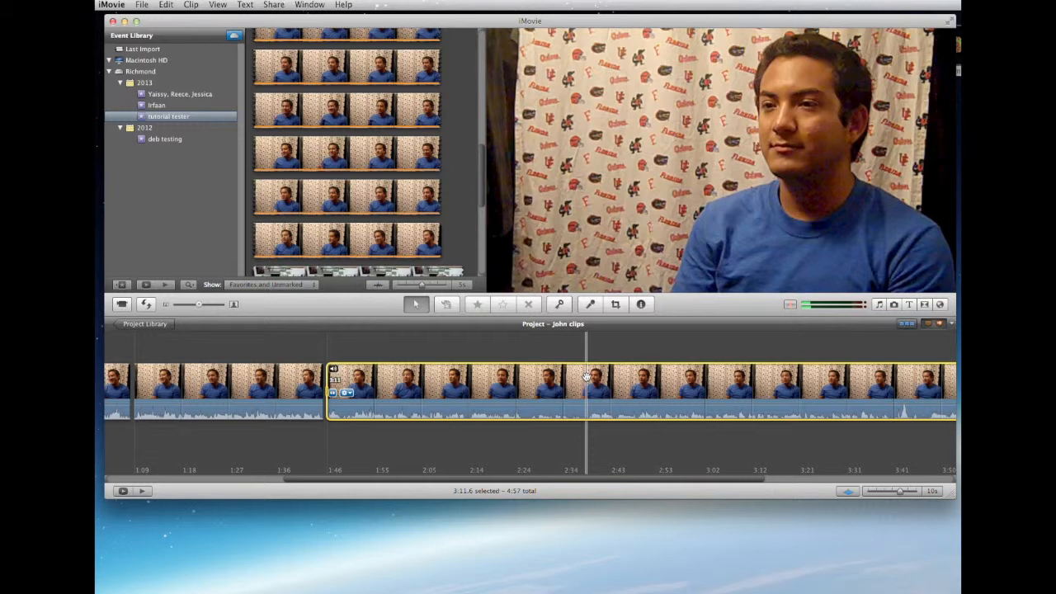
right_click(587, 378)
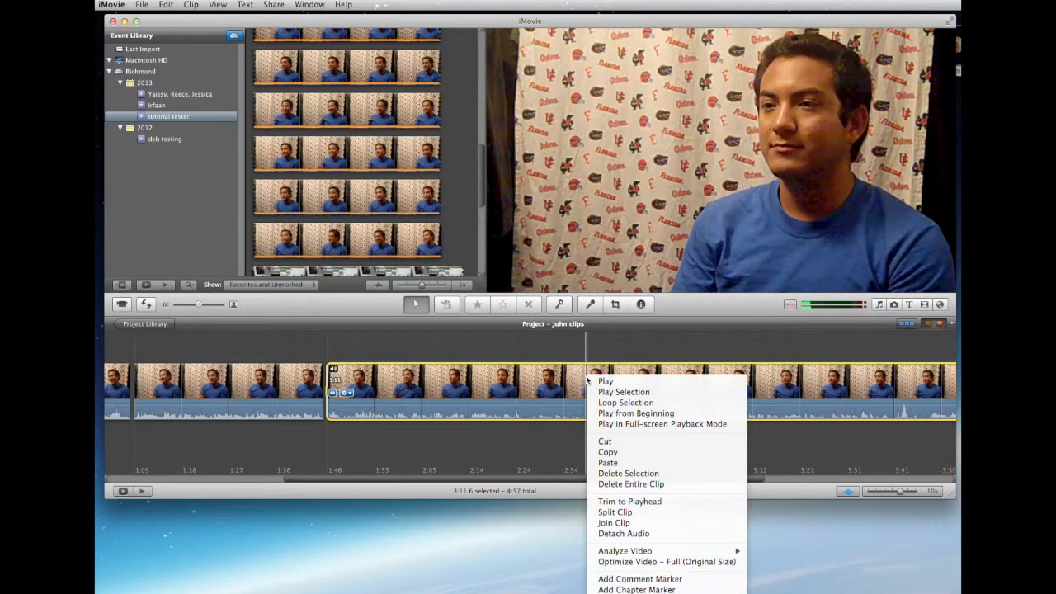
click(609, 514)
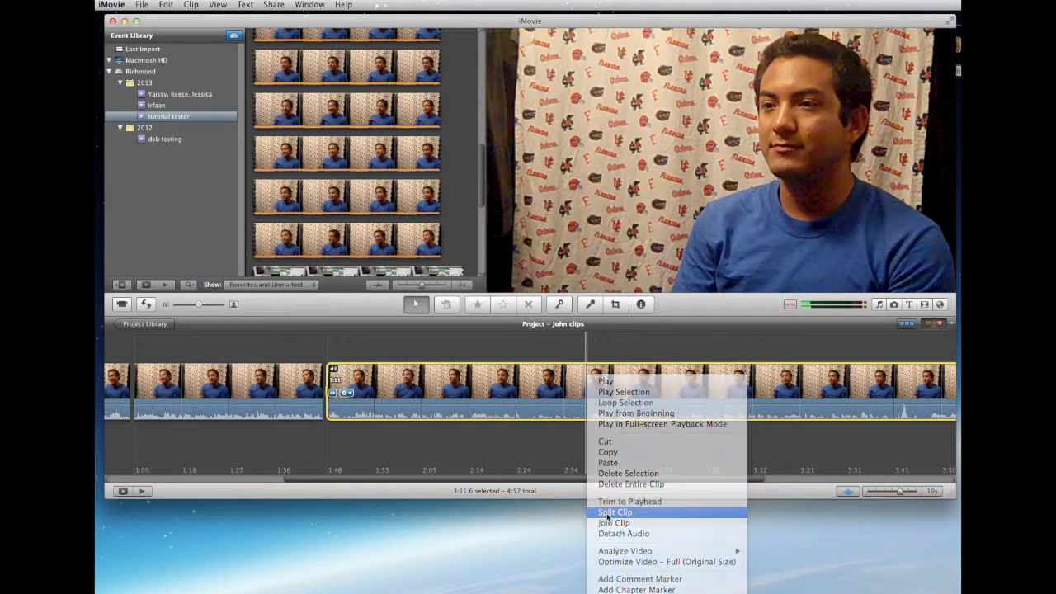
Split the final interview segment at about 3:47 and add a "went to school" comment marker midway through the segment before that cut
scroll(678, 419, right, 10)
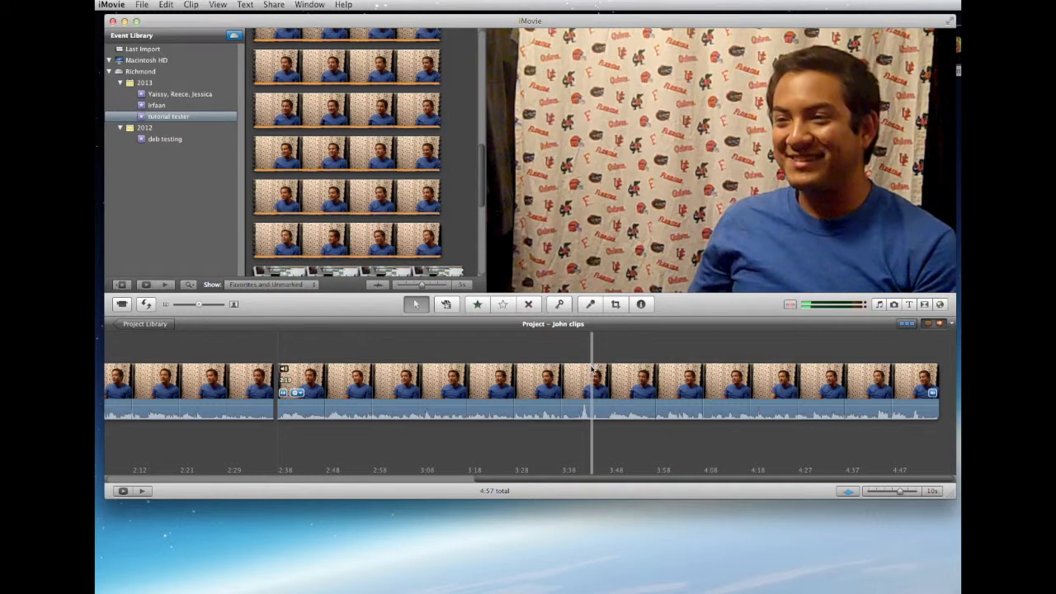
key(space)
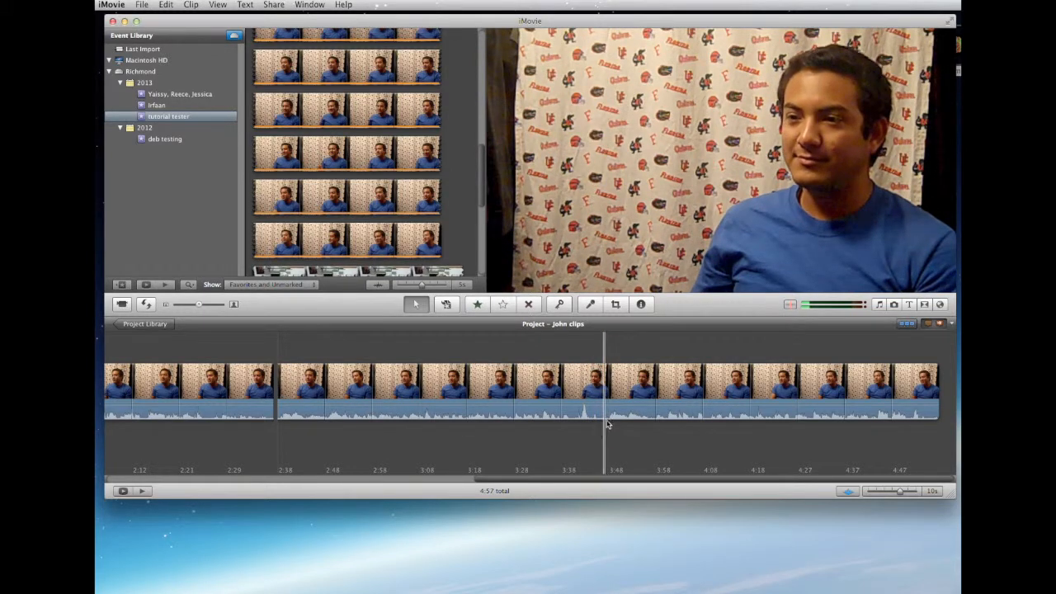
click(608, 389)
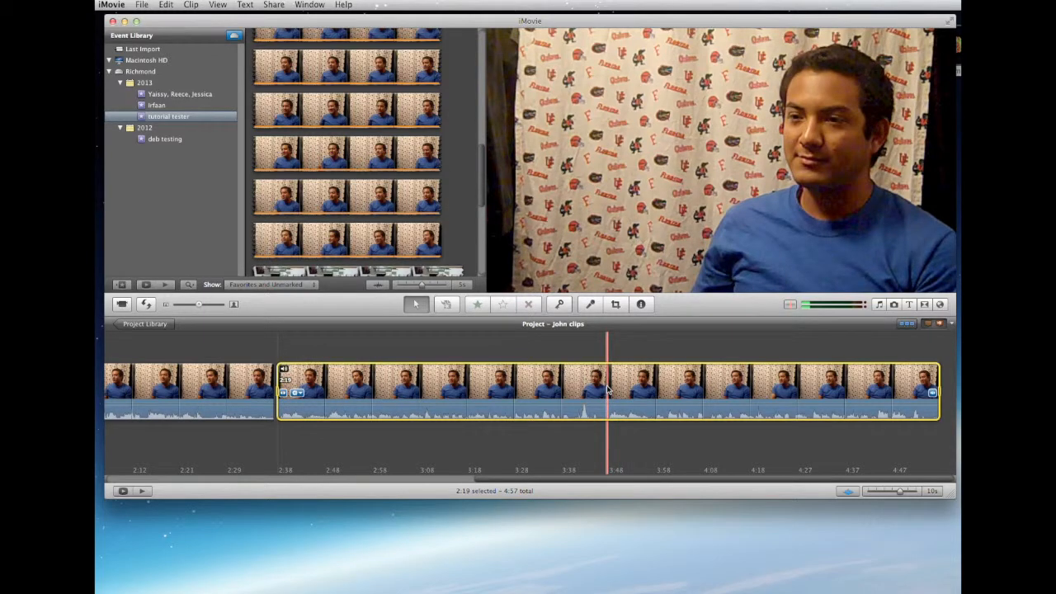
right_click(608, 387)
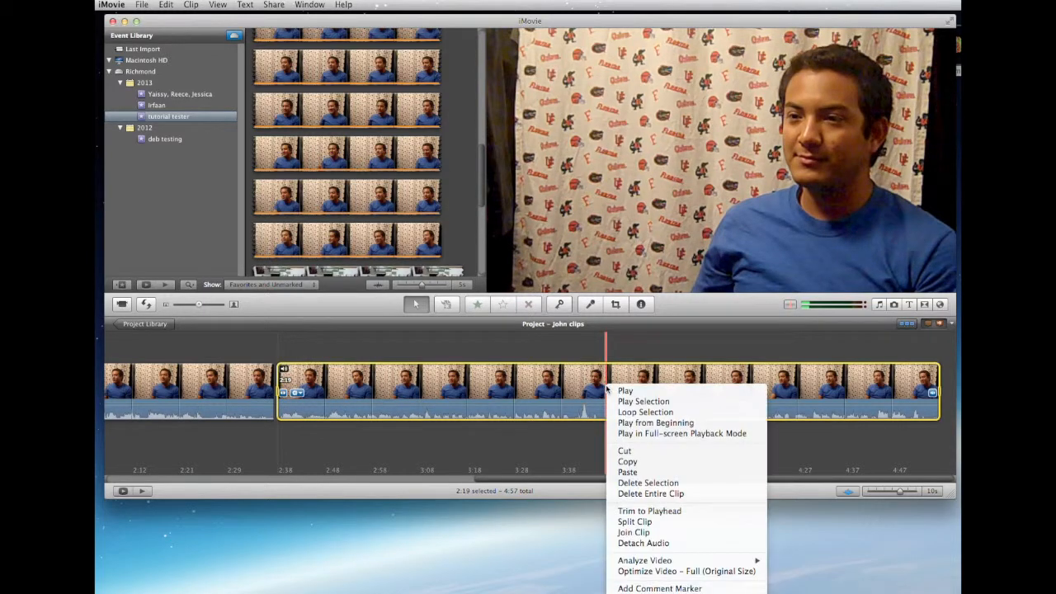
click(633, 522)
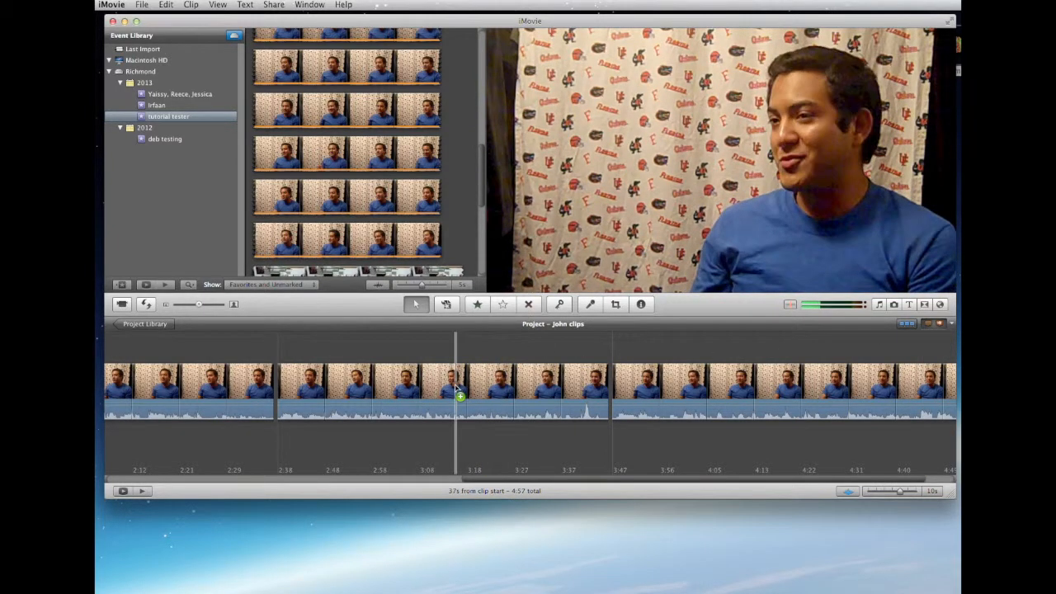
drag(459, 381, 457, 380)
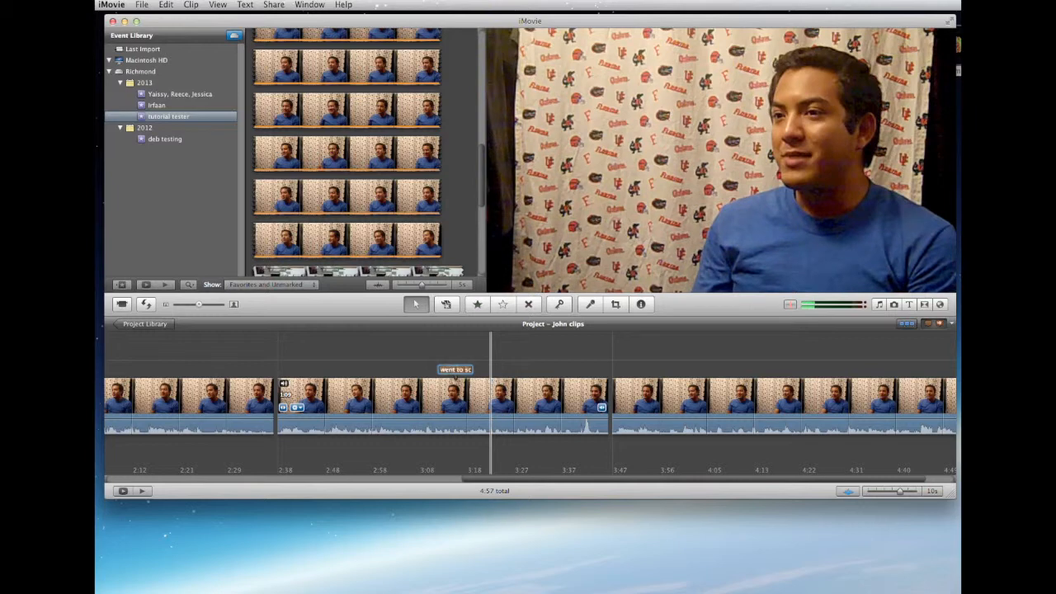
key(space)
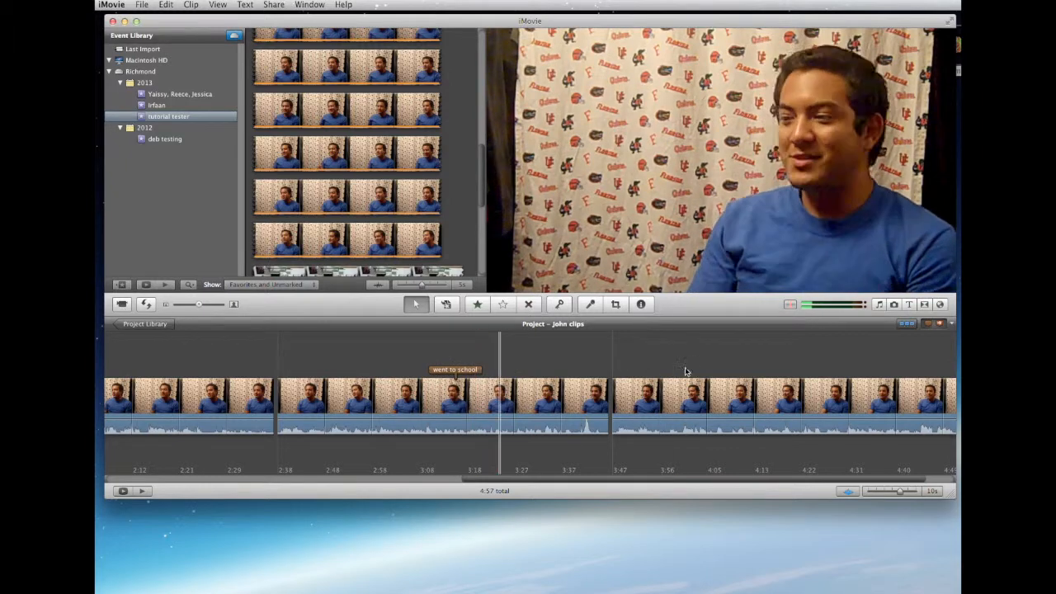
Split the last timeline segment at about 4:30 and add a "learned english" comment marker to the final piece
scroll(692, 373, right, 3)
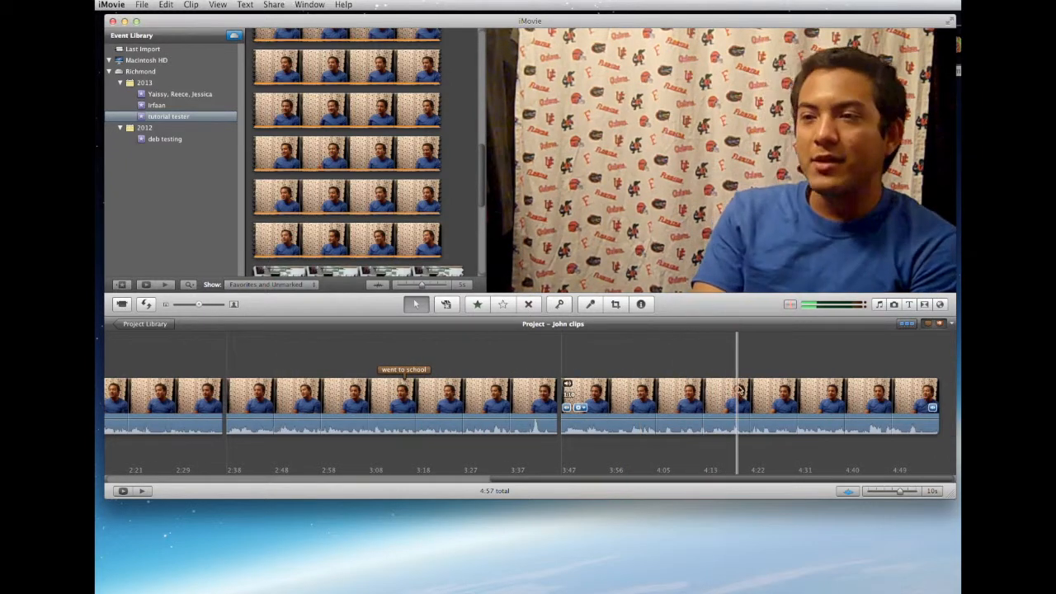
click(791, 390)
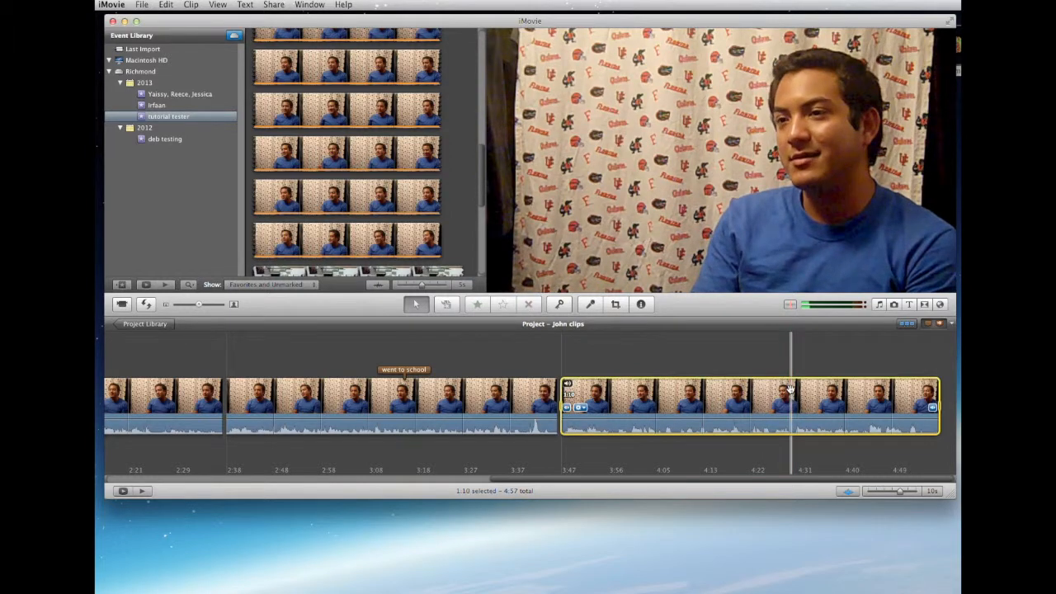
right_click(791, 390)
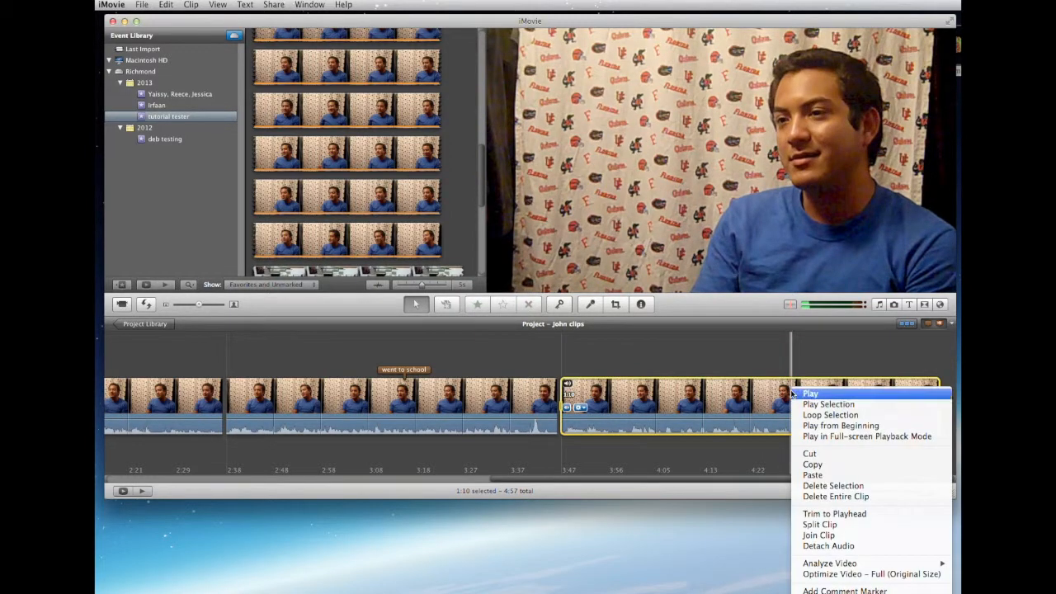
click(814, 524)
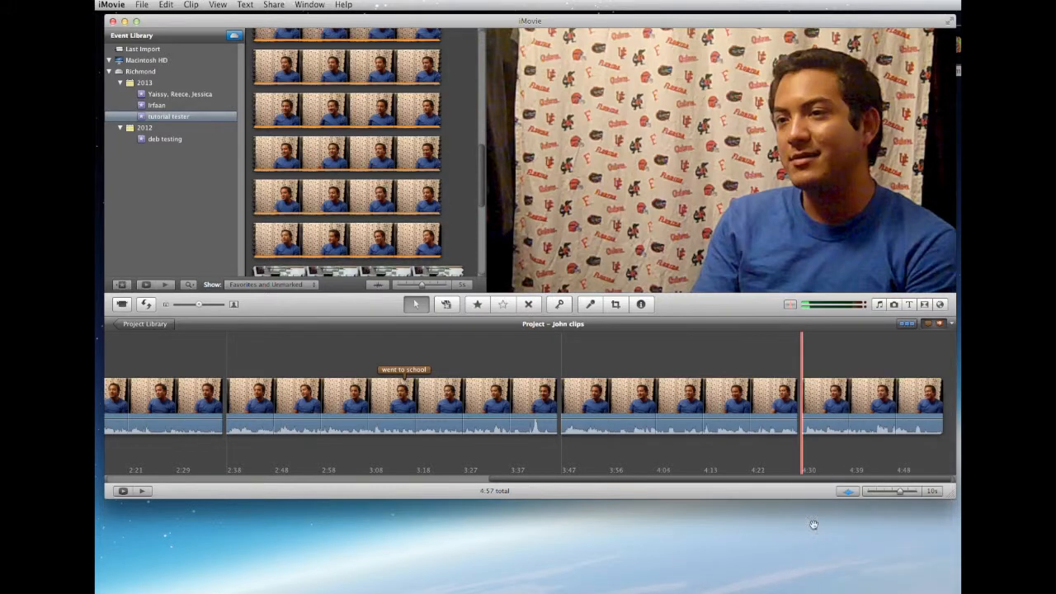
click(813, 389)
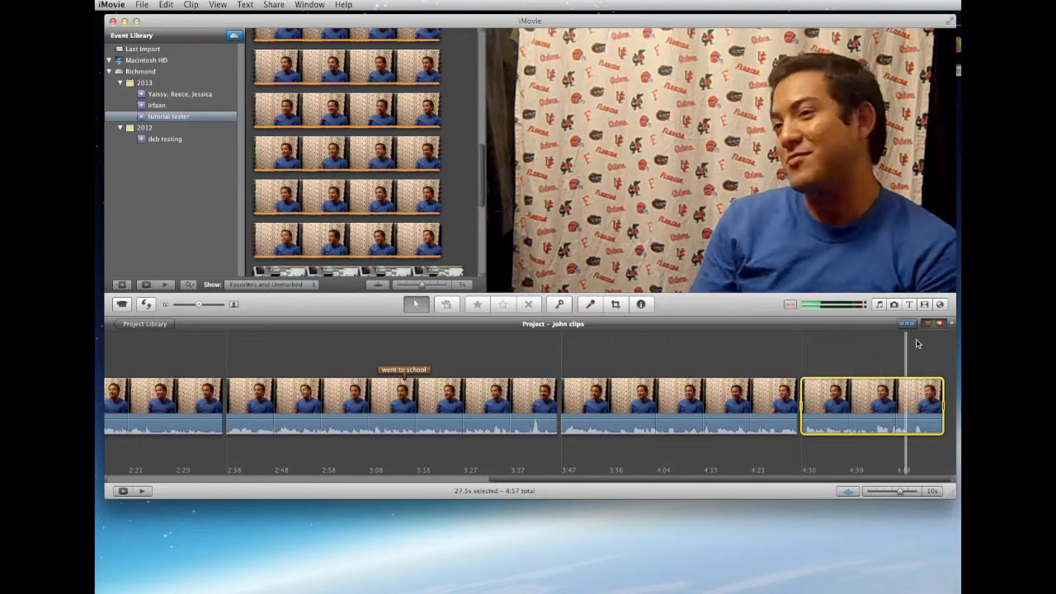
drag(927, 327, 882, 390)
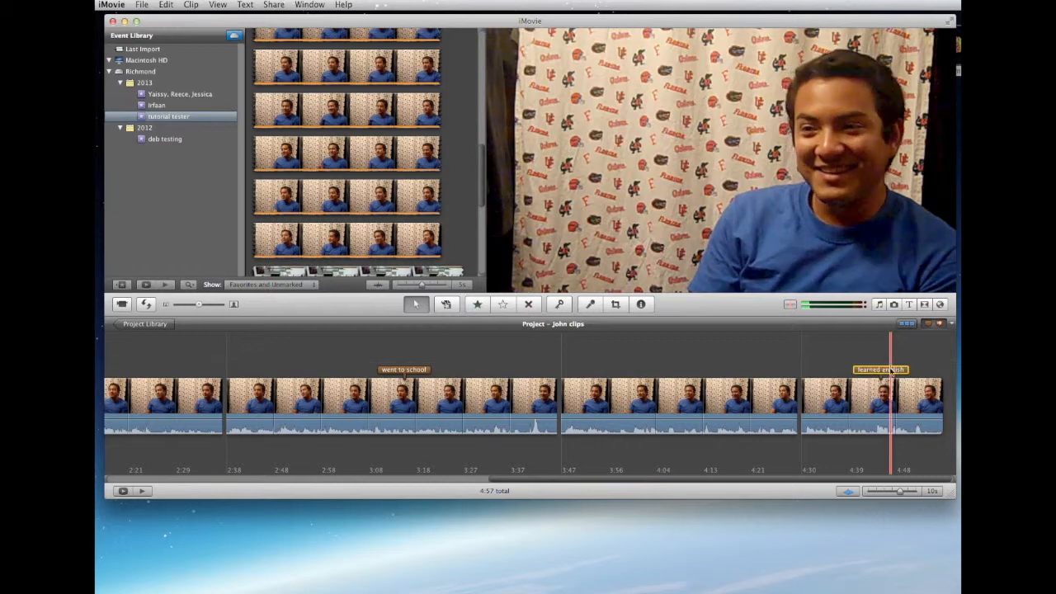
Play the start of the first interview segment and split it at about 14 seconds
scroll(625, 374, left, 15)
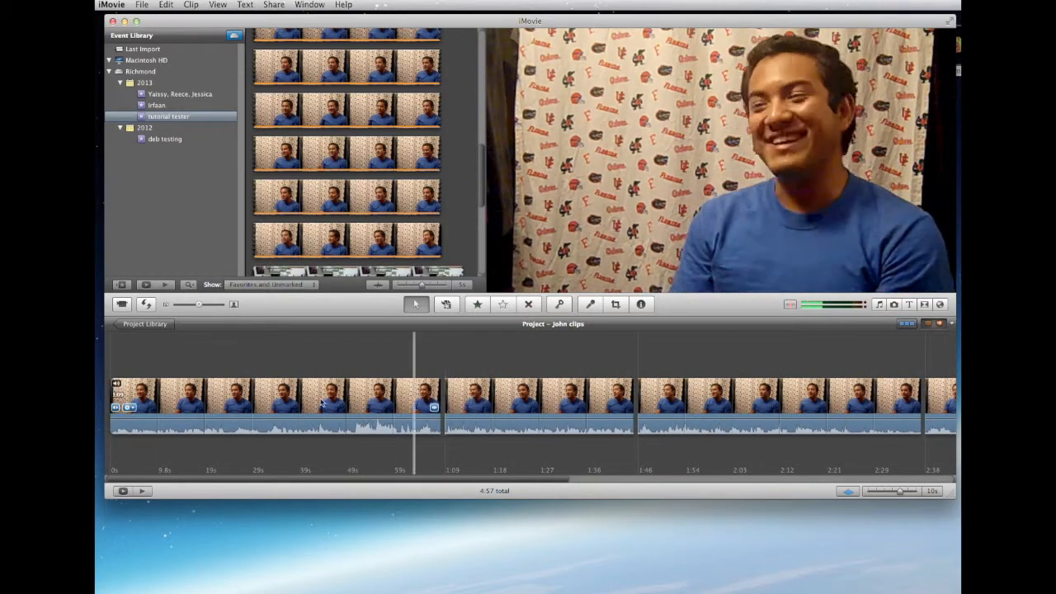
click(187, 384)
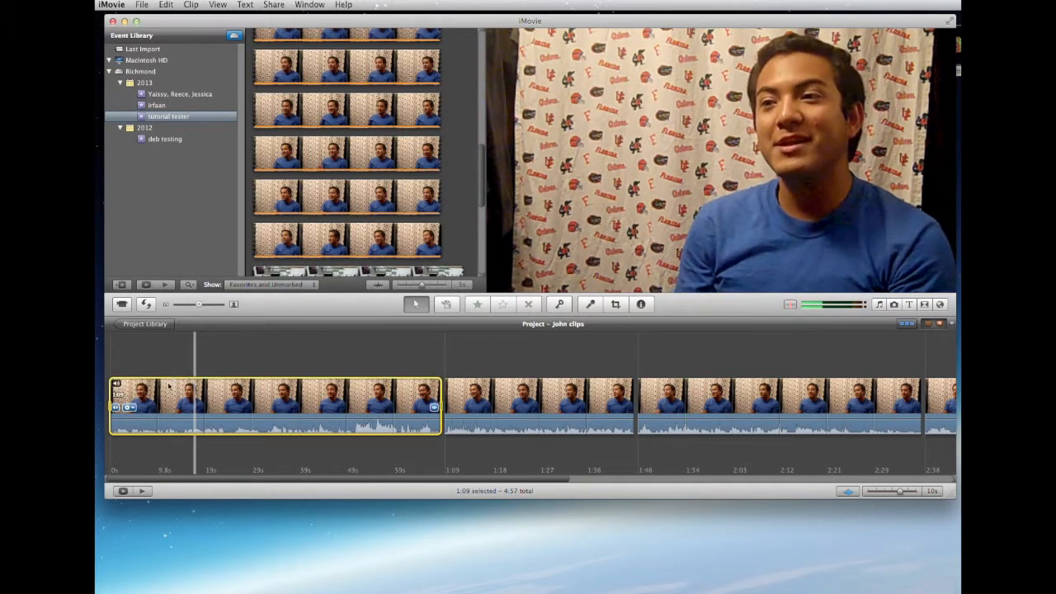
click(169, 387)
key(space)
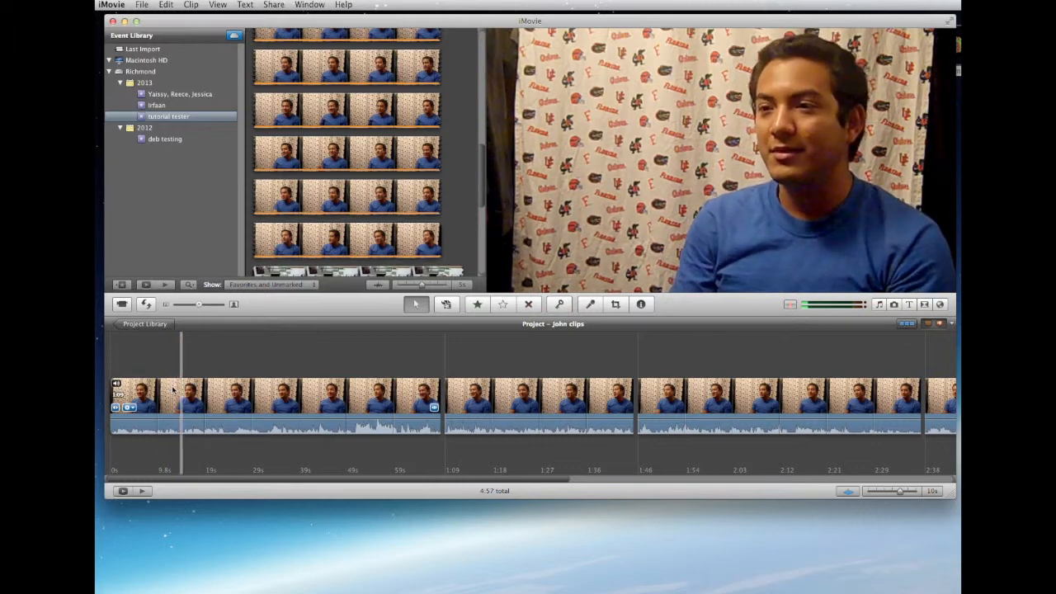
click(180, 393)
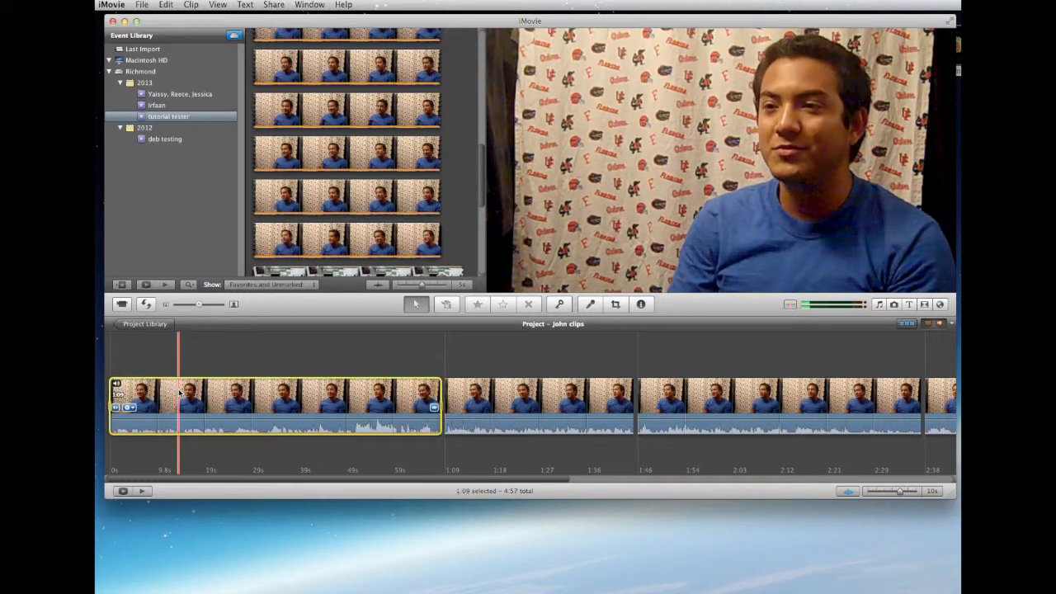
right_click(180, 393)
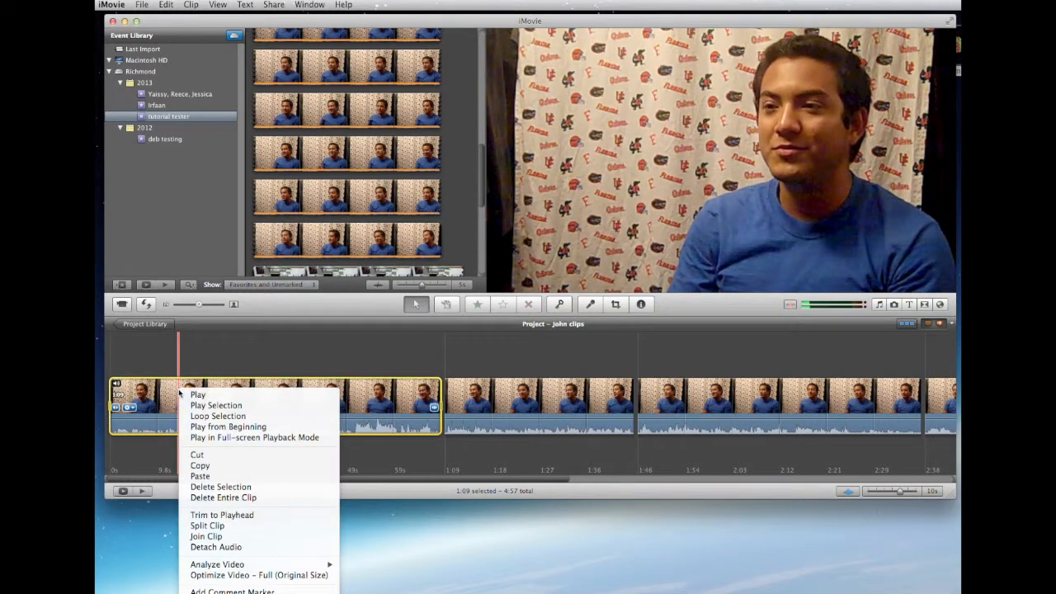
click(228, 498)
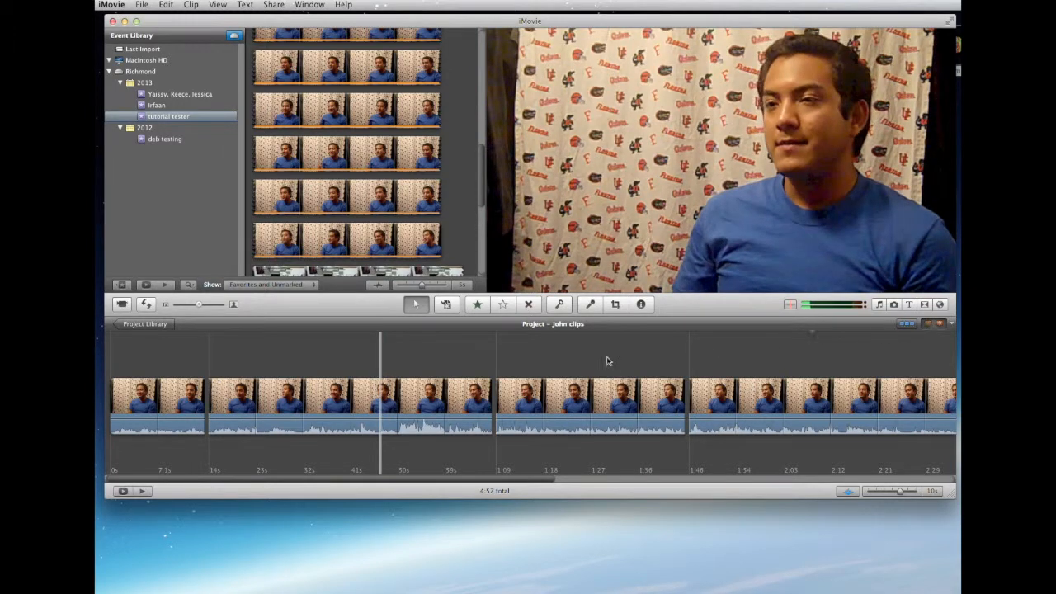
Add a "came to america" comment marker at about 44 seconds in the second segment
drag(384, 400, 384, 401)
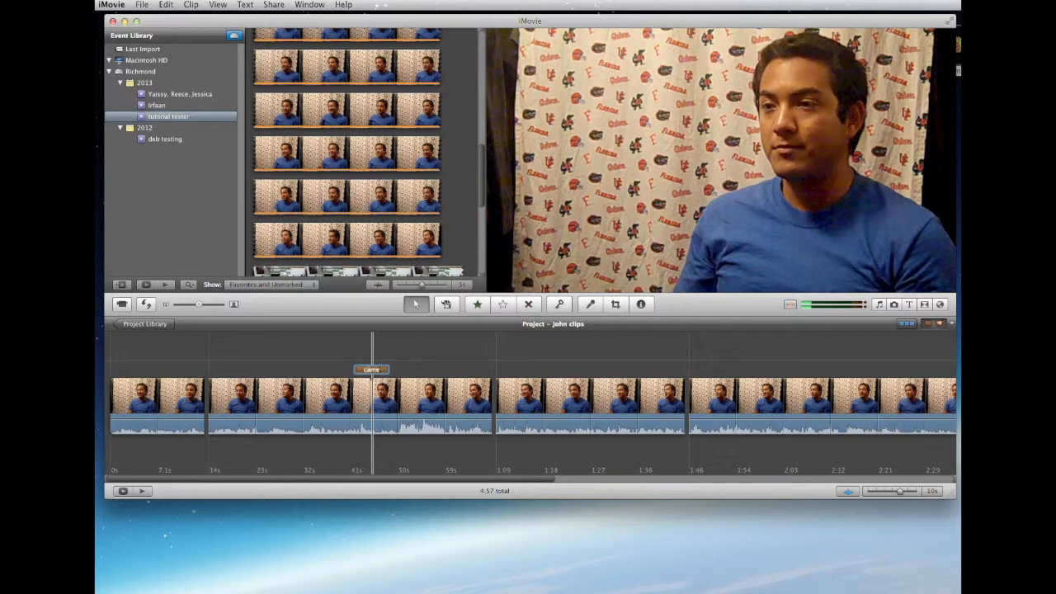
text(came to america)
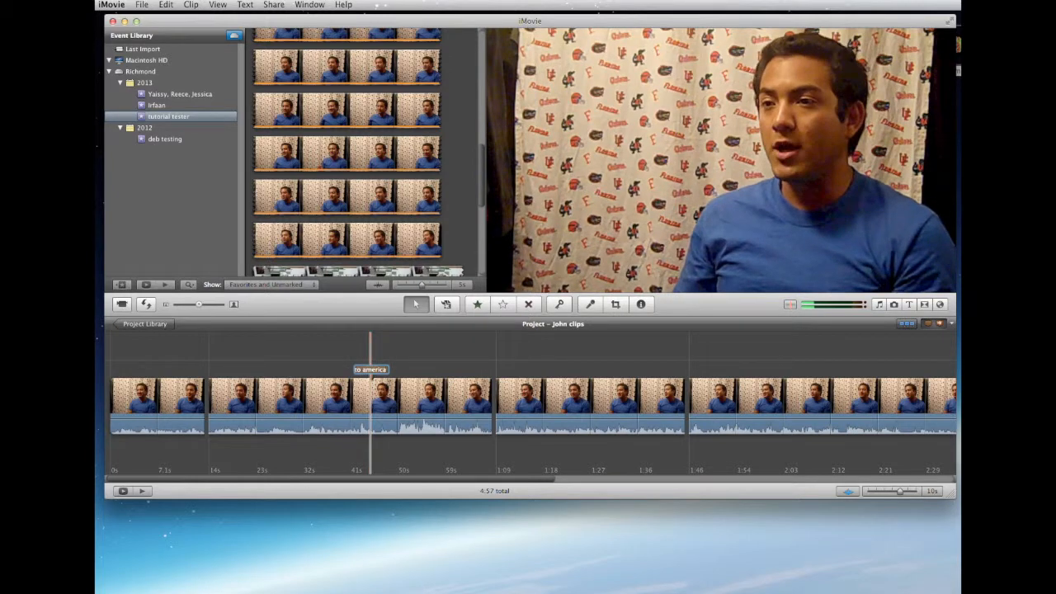
key(Return)
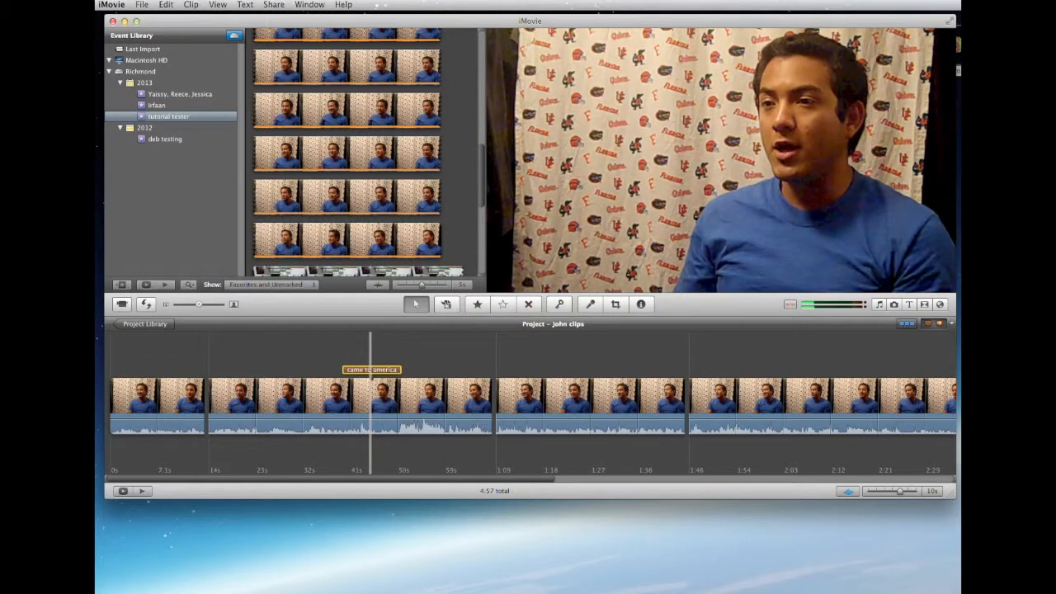
Review the marked timeline by playing the end of the second segment and selecting the "went to school" and "learned english" segments
click(475, 370)
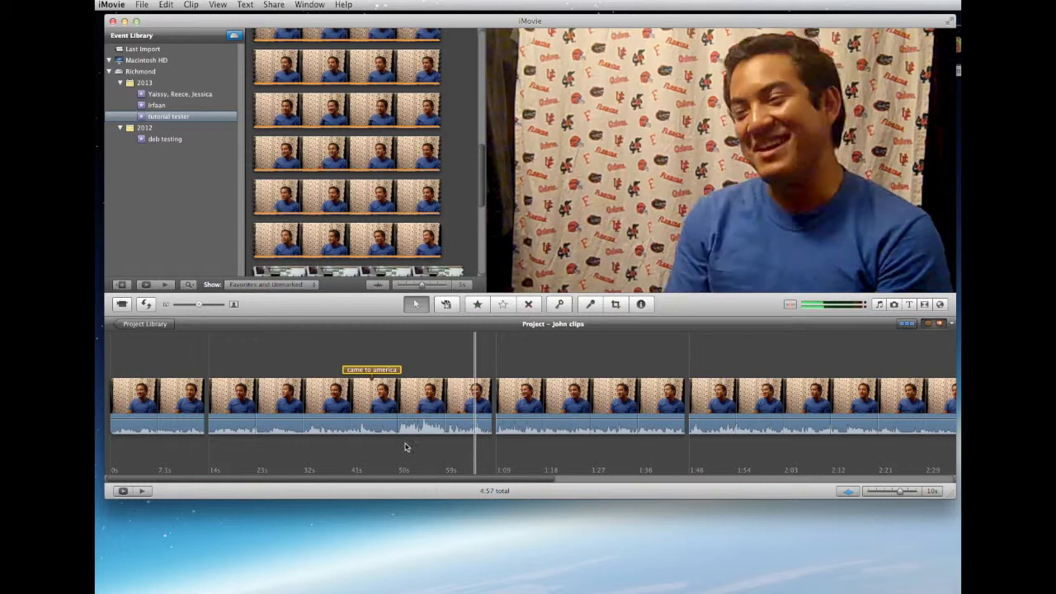
key(space)
key(space)
click(420, 420)
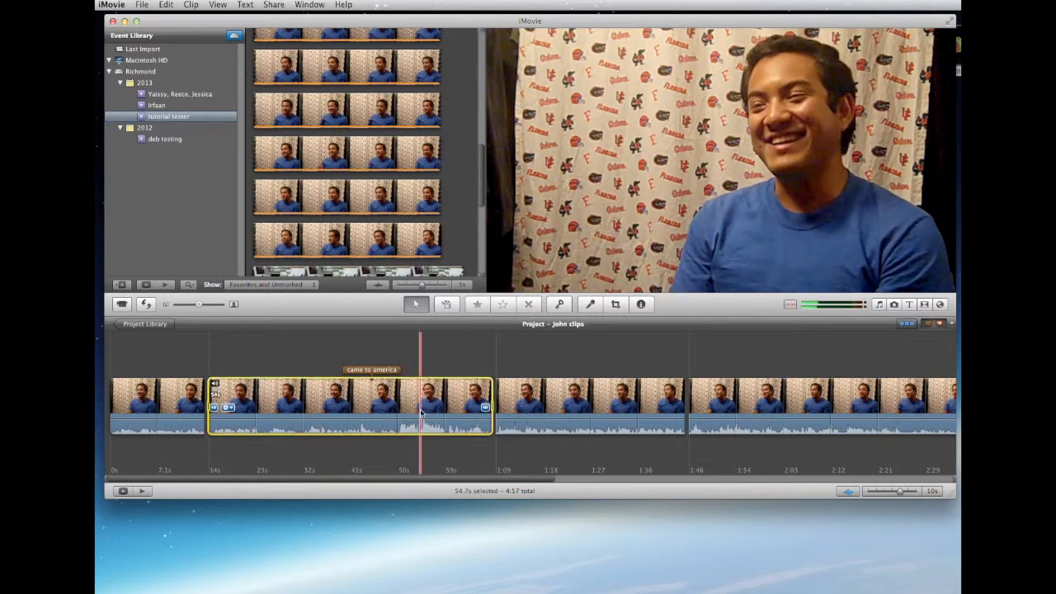
drag(405, 482, 818, 482)
click(644, 422)
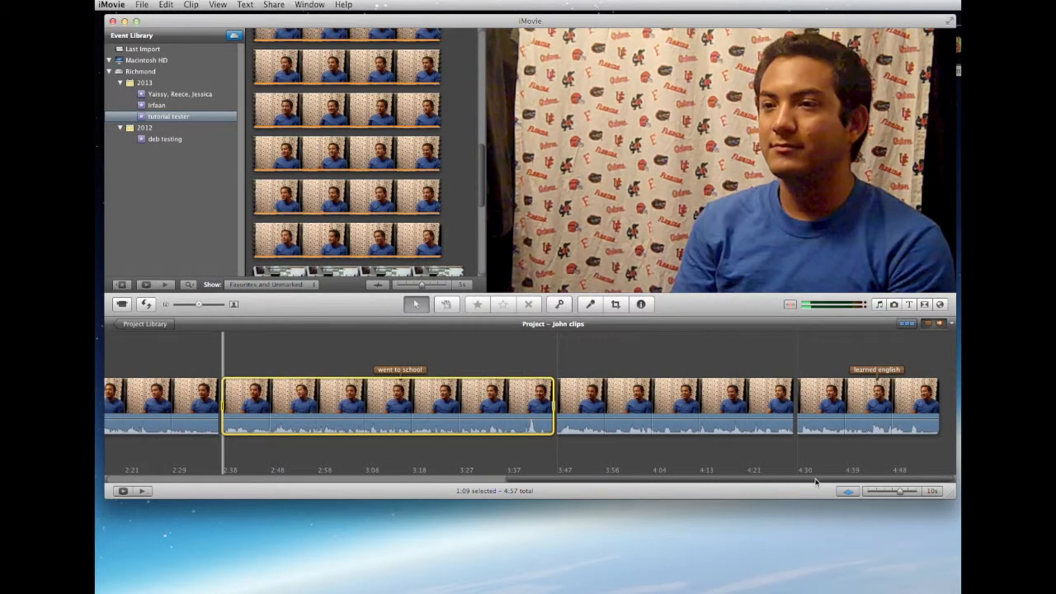
click(833, 402)
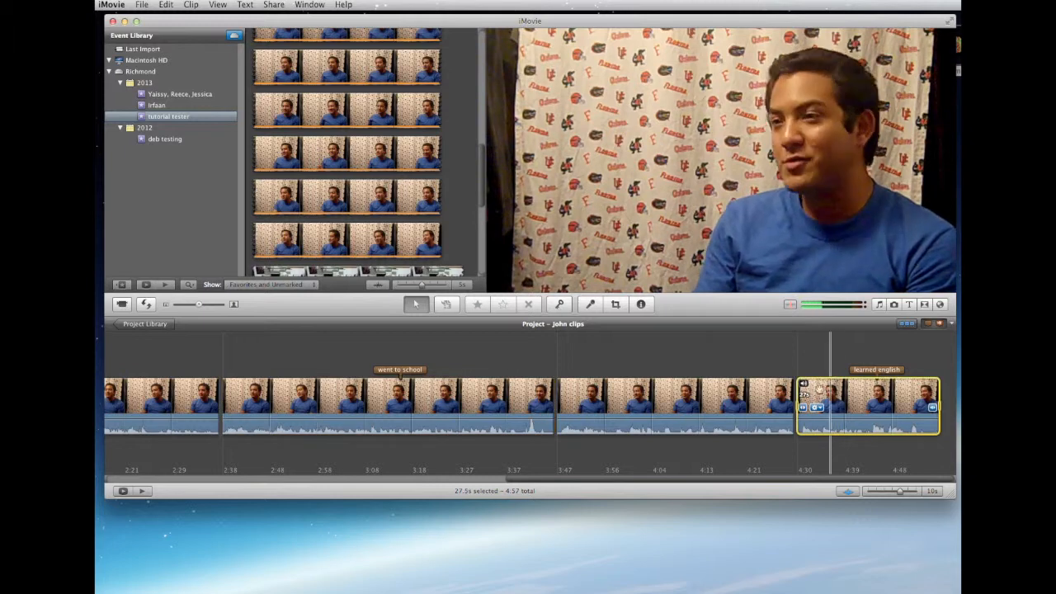
drag(693, 480, 268, 493)
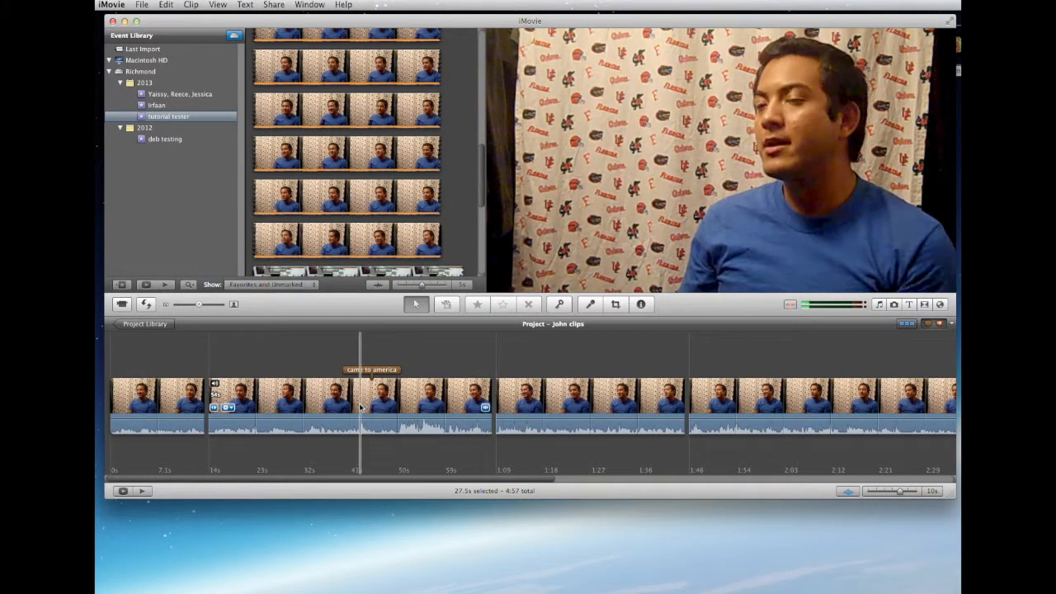
Play the second segment in short bursts just before the "came to america" marker to locate where that topic starts
key(space)
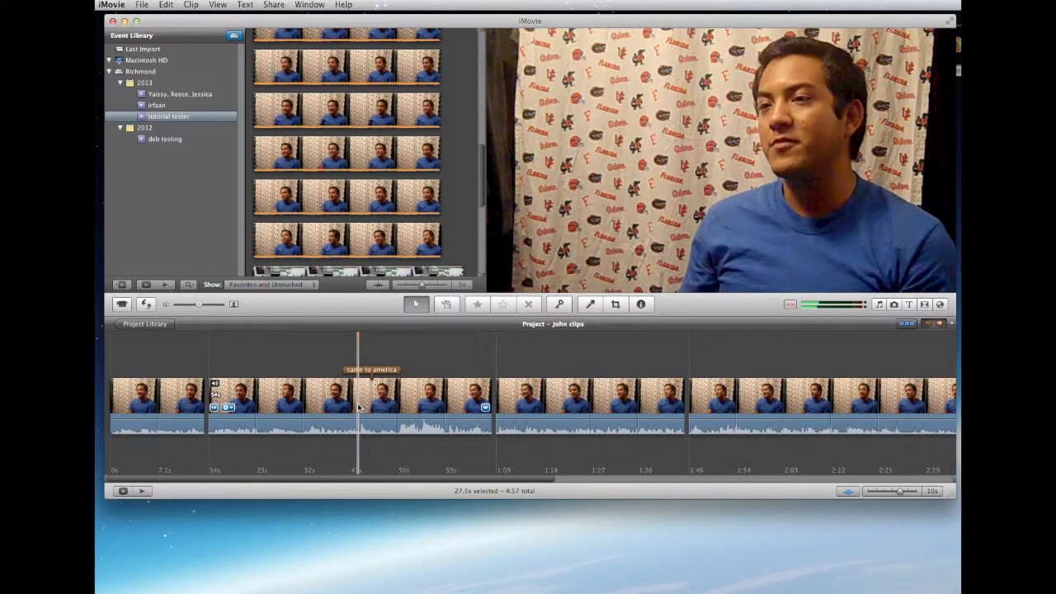
key(space)
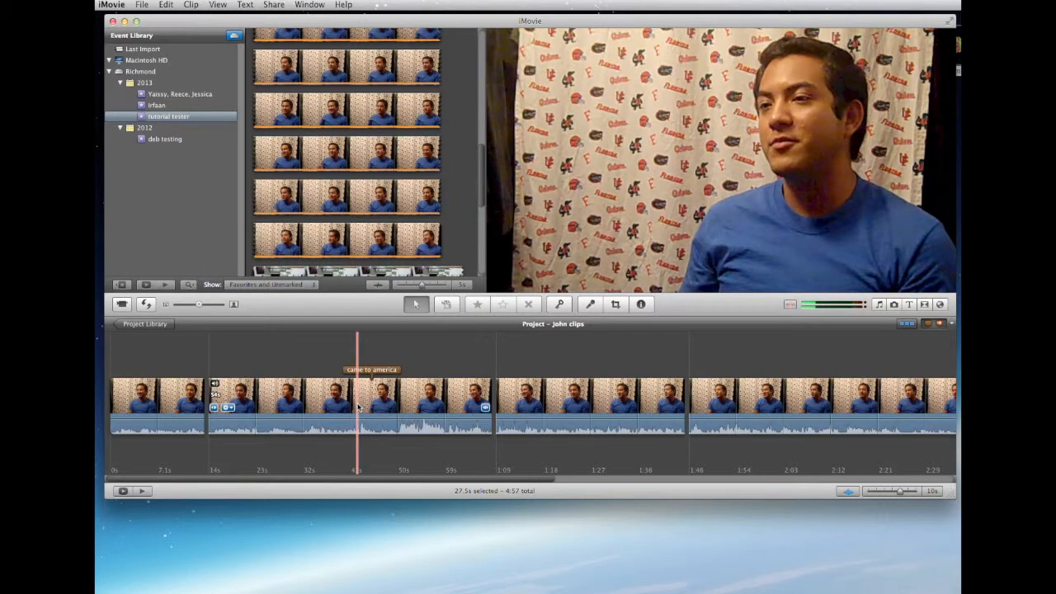
key(space)
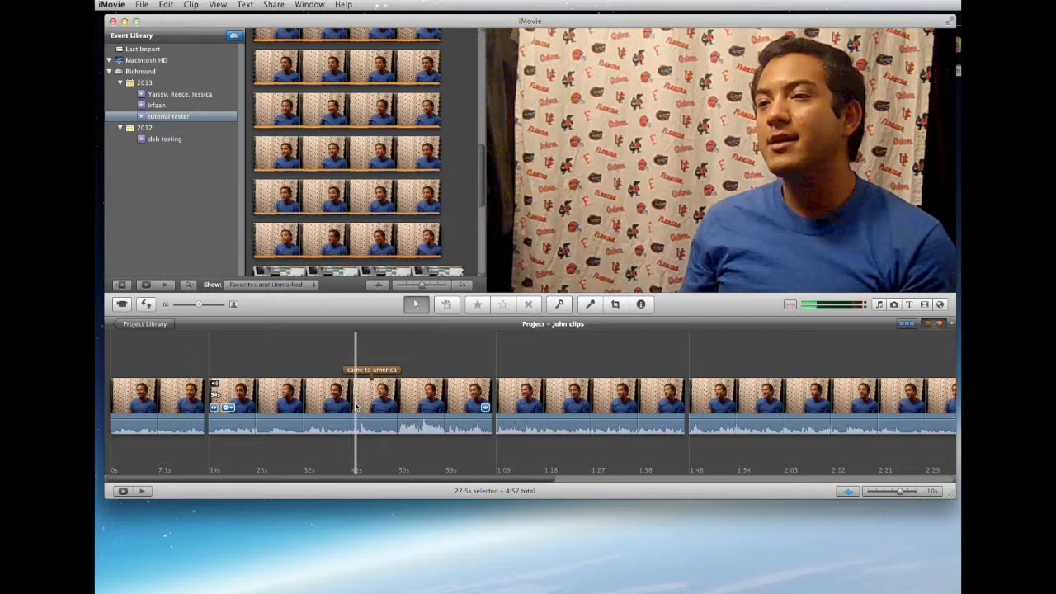
key(space)
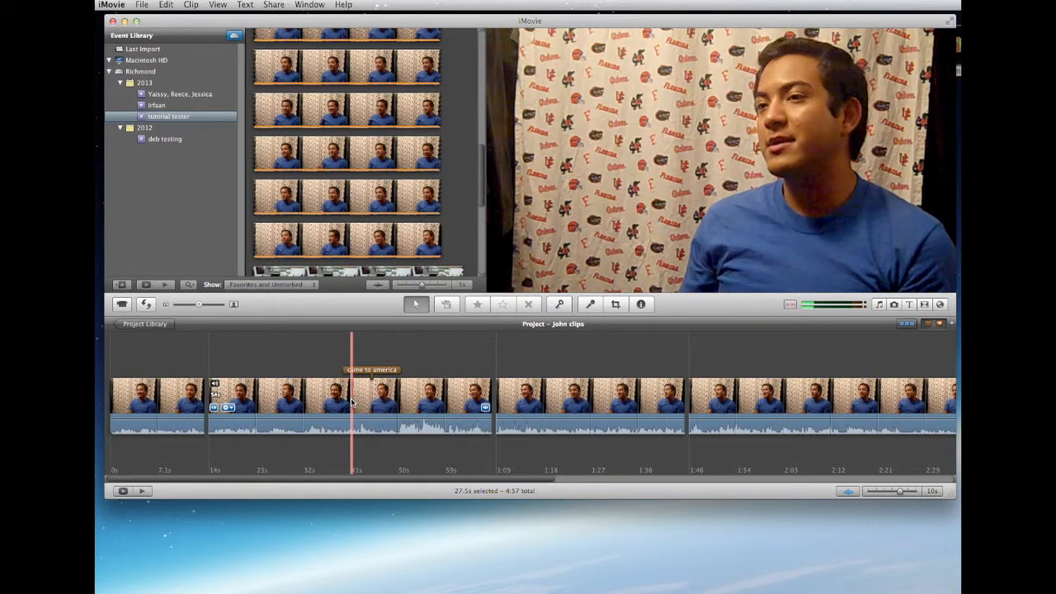
Play the third segment in short bursts around 1:28 to check what topic it covers
key(space)
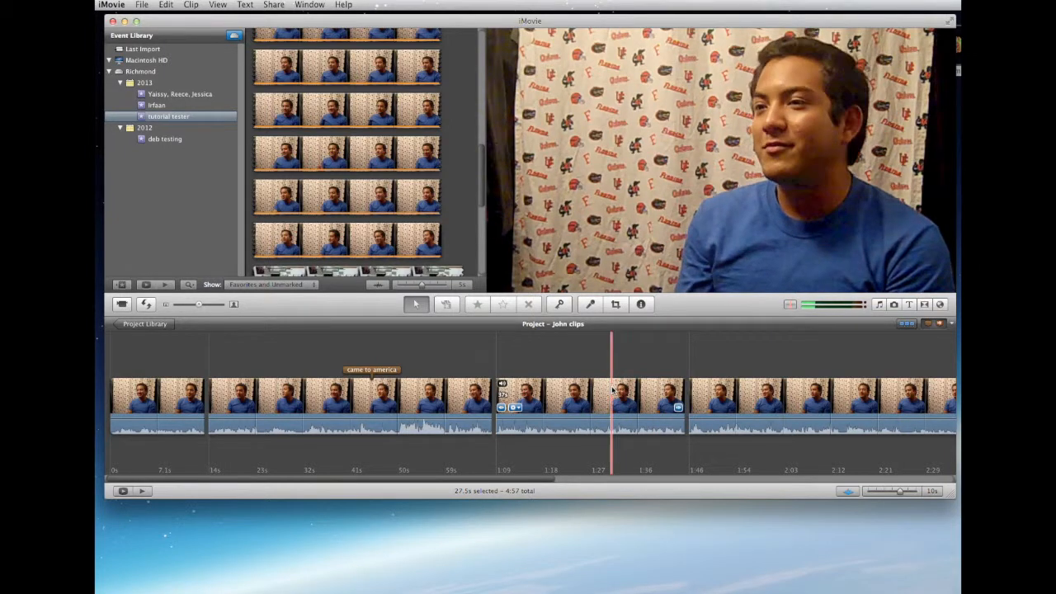
key(space)
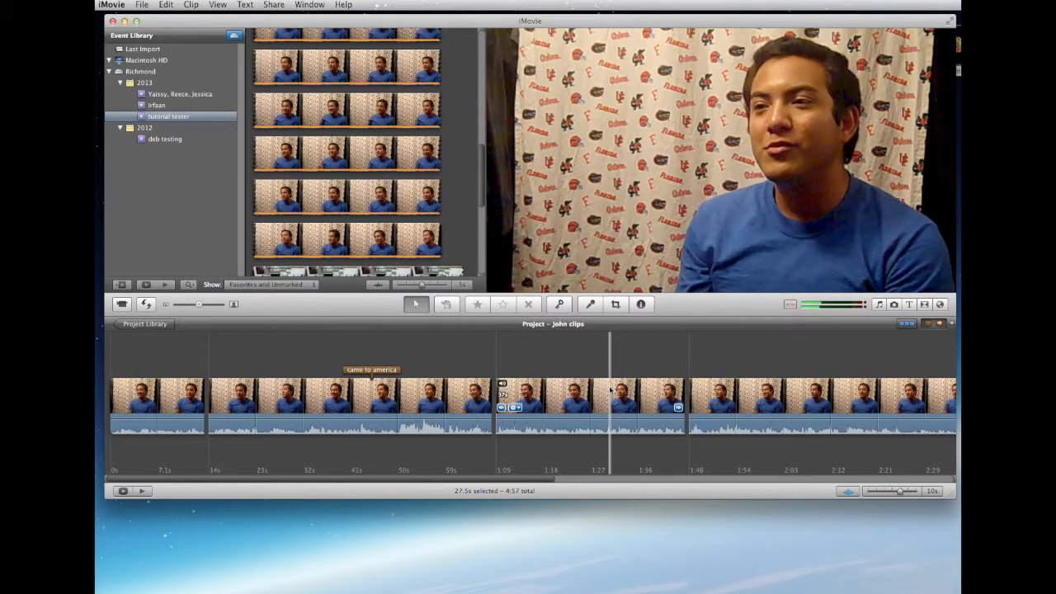
key(space)
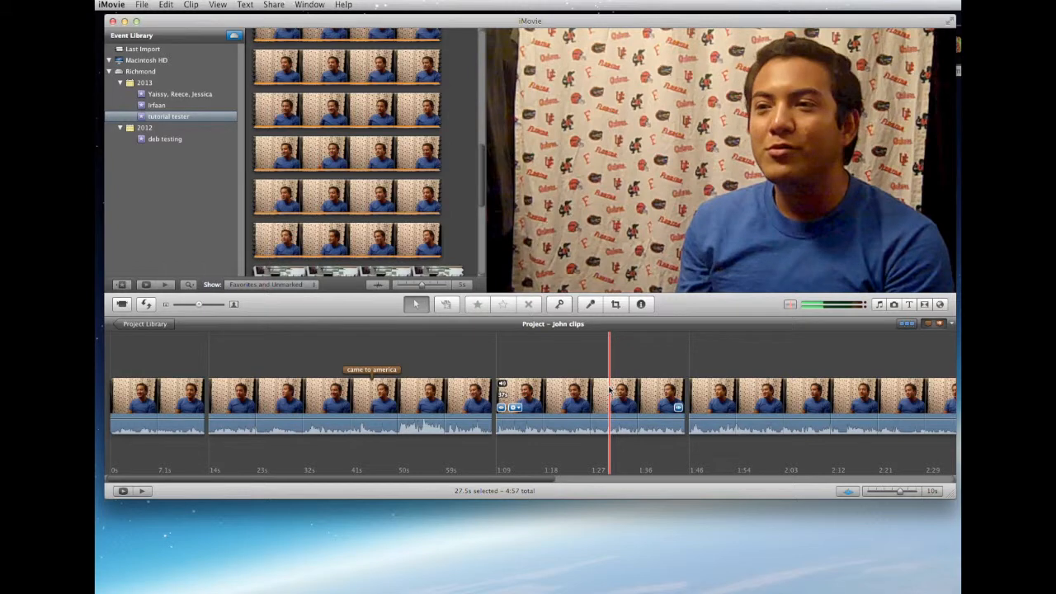
key(space)
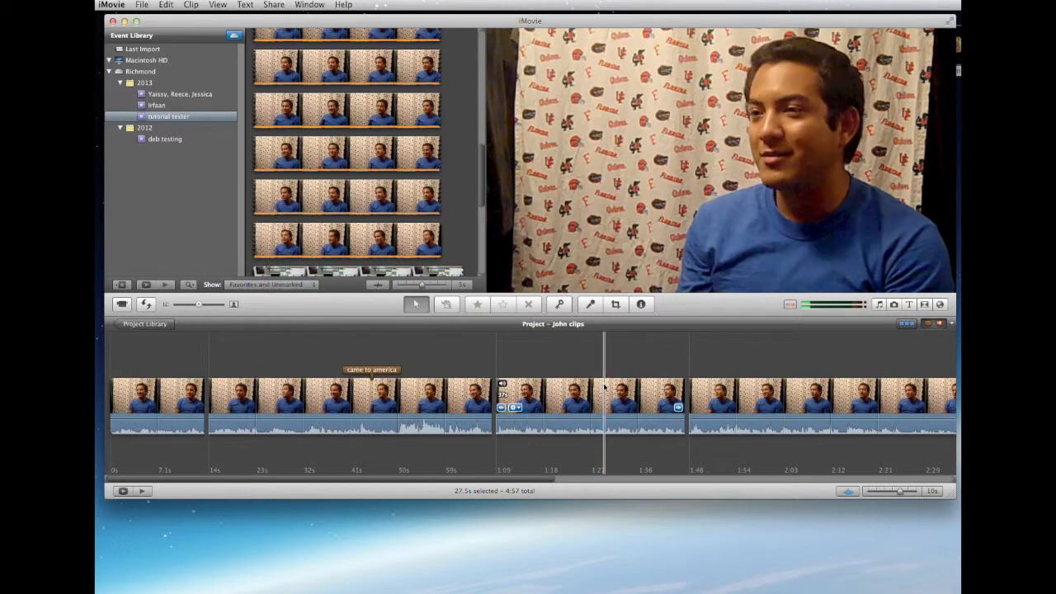
key(space)
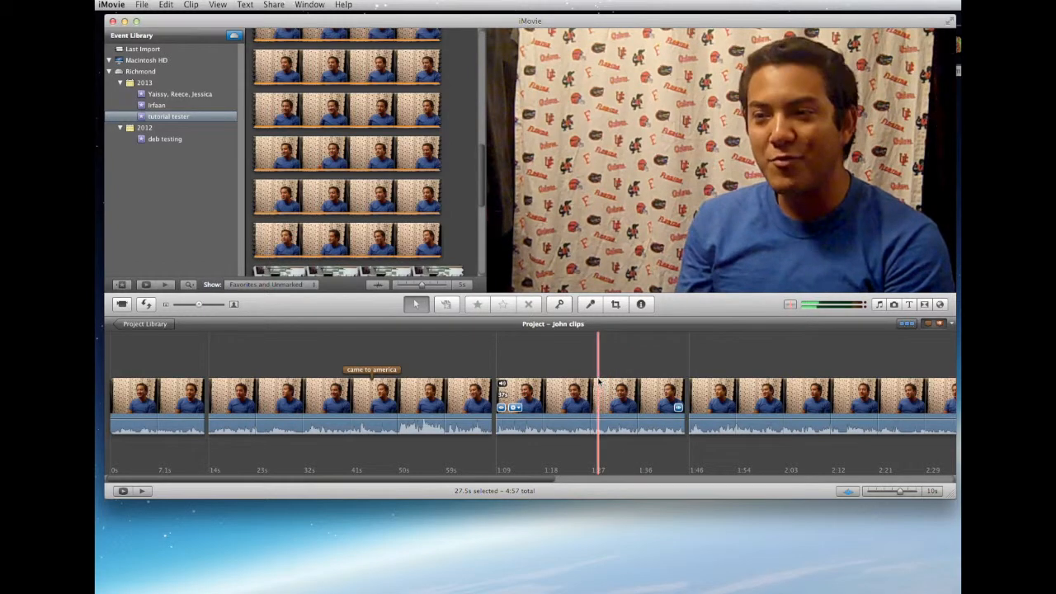
key(space)
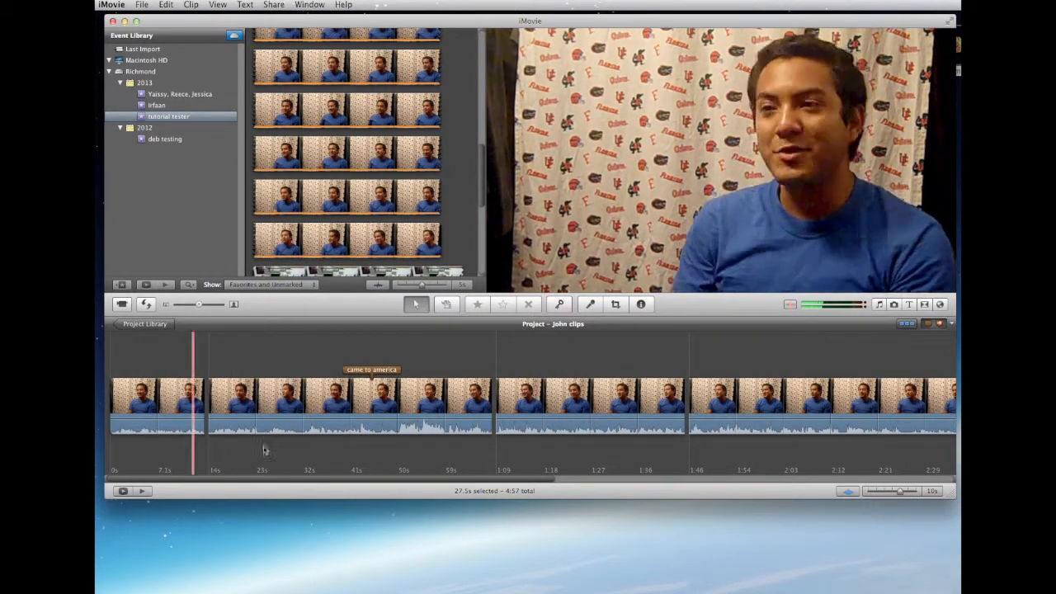
Look over the marked segments along the project timeline and select the second segment, marked "came to america"
scroll(614, 443, right, 10)
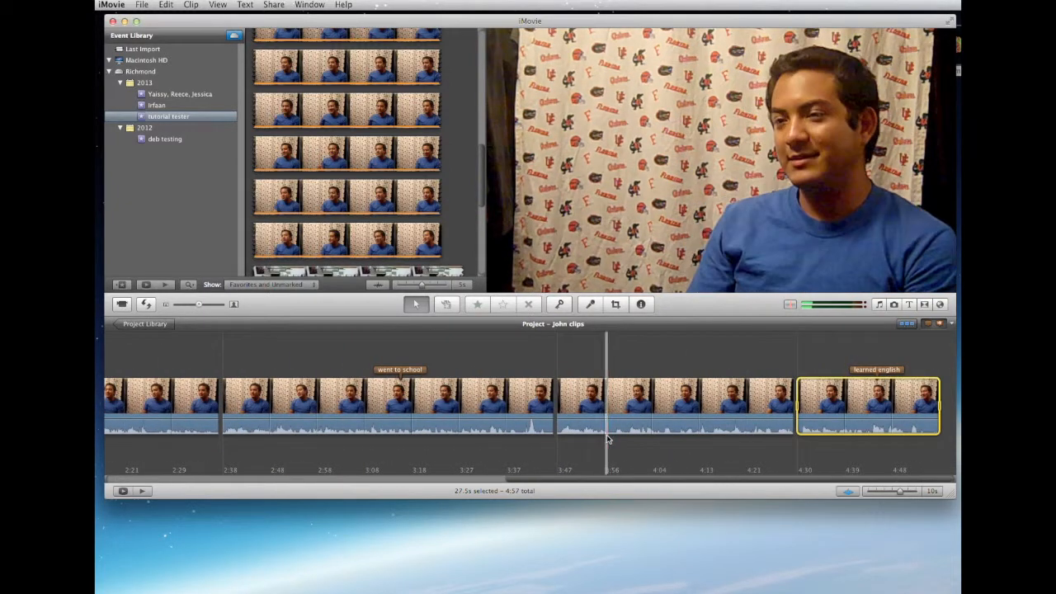
scroll(608, 440, left, 10)
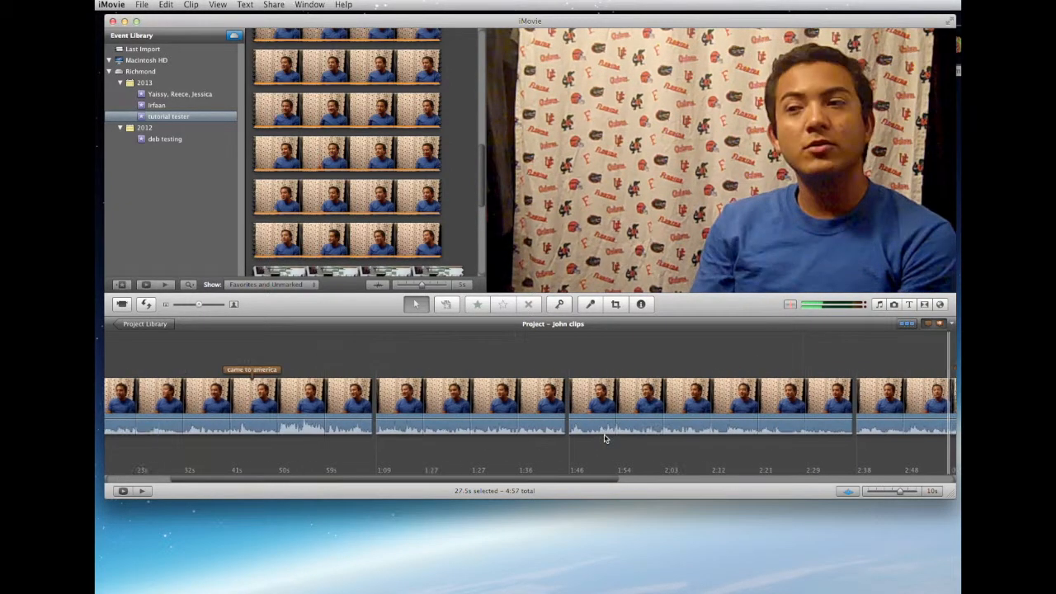
click(603, 439)
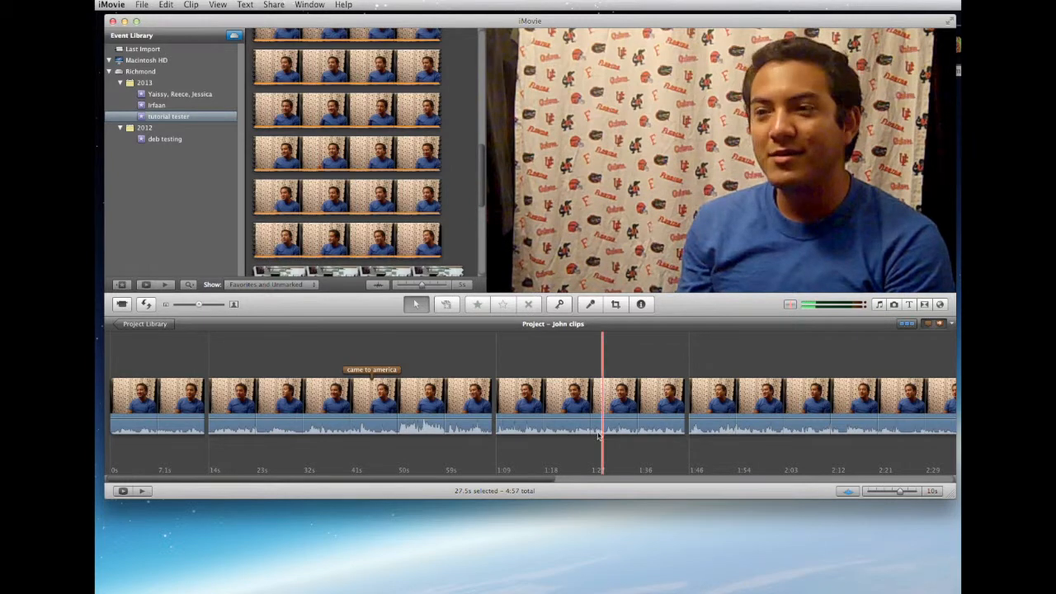
click(334, 413)
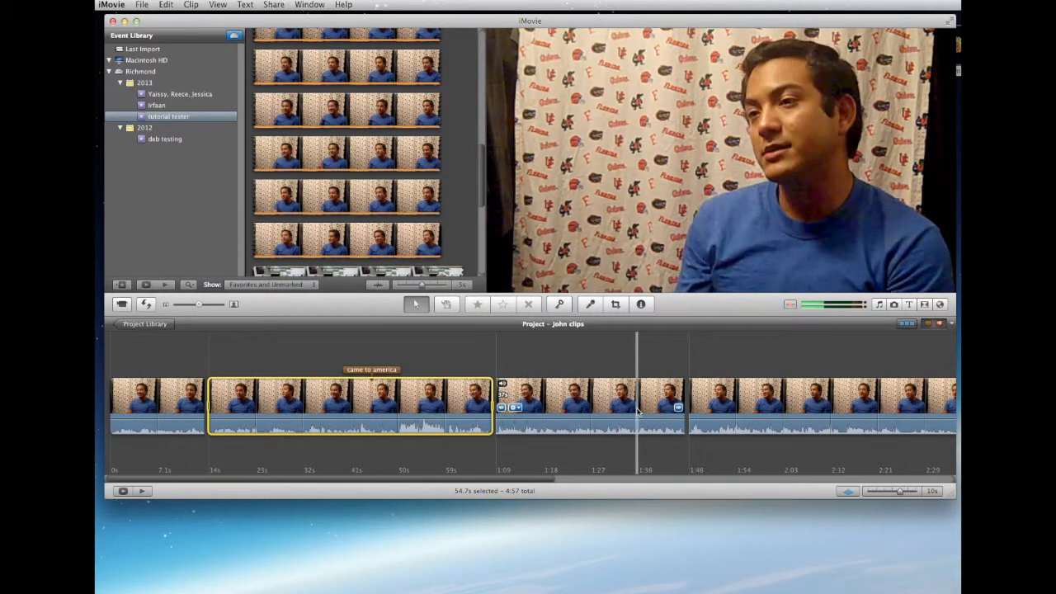
Review the comment markers across the whole timeline, selecting the final "learned english" segment and playing the selection
scroll(637, 412, right, 5)
scroll(638, 412, right, 10)
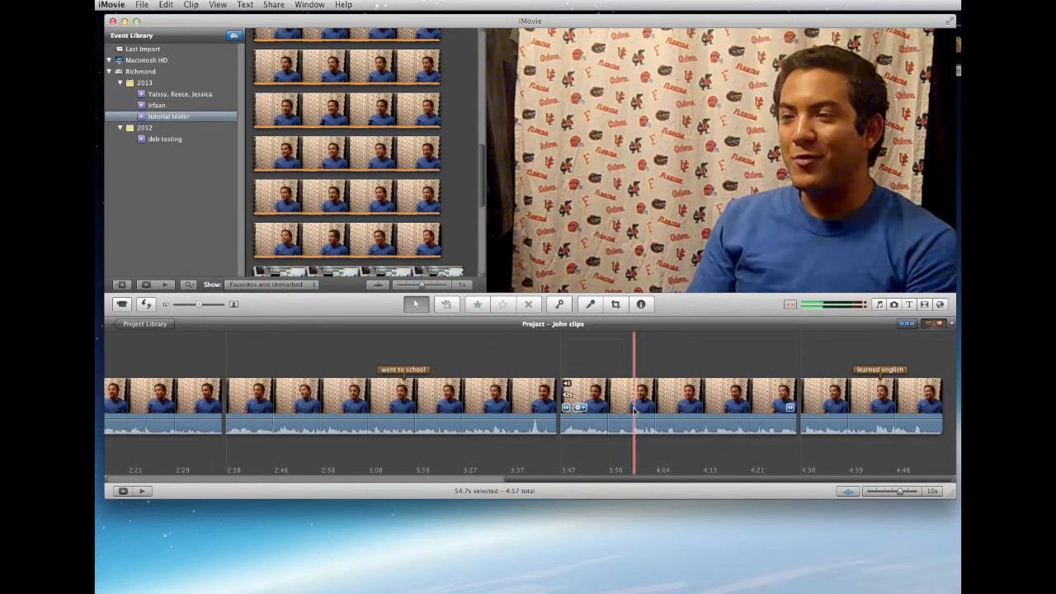
scroll(850, 421, left, 12)
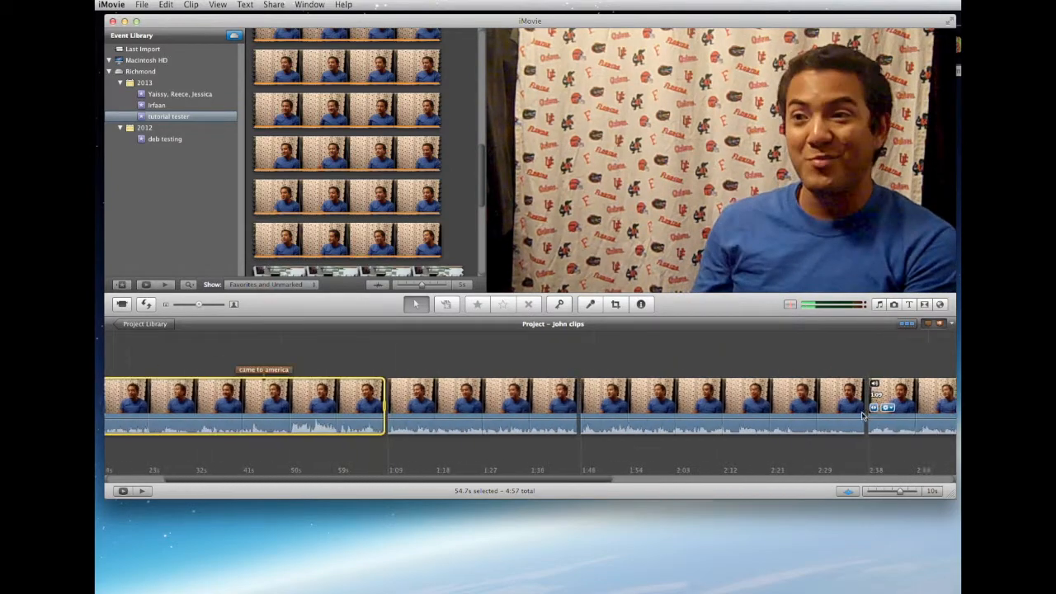
scroll(858, 417, left, 2)
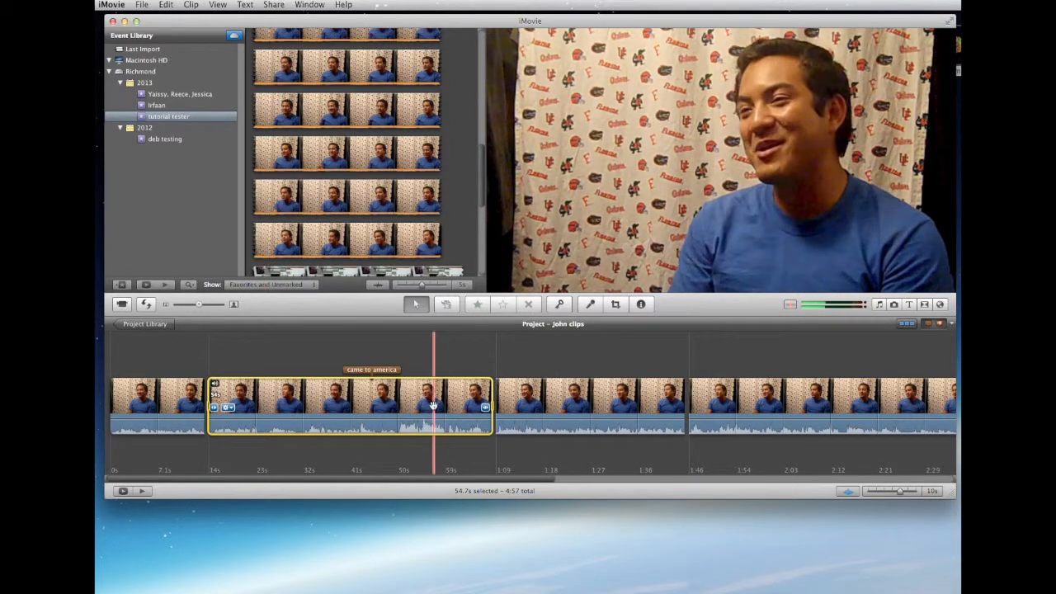
scroll(438, 408, right, 10)
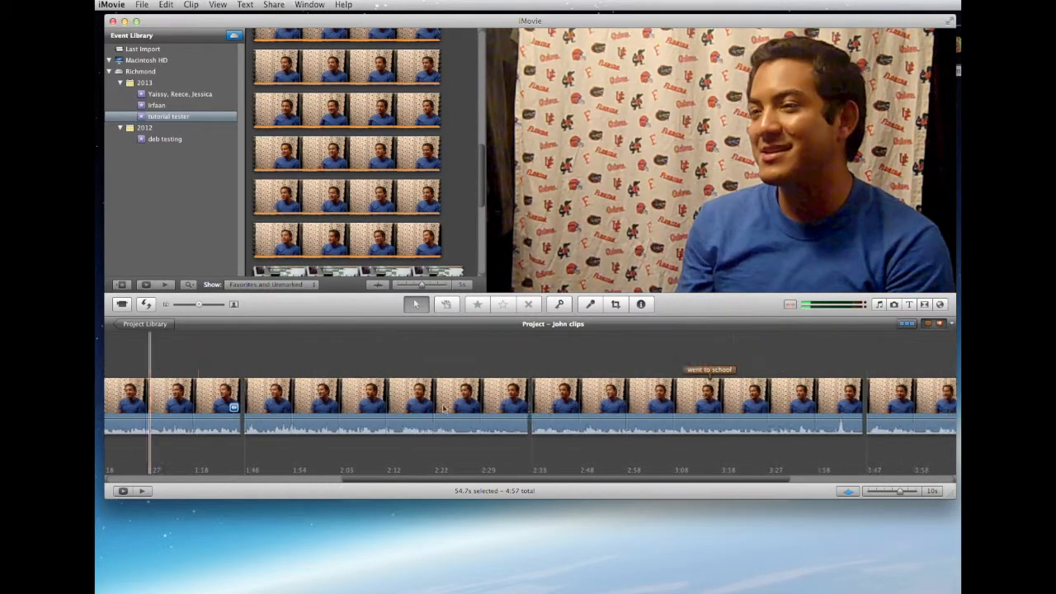
scroll(443, 408, left, 10)
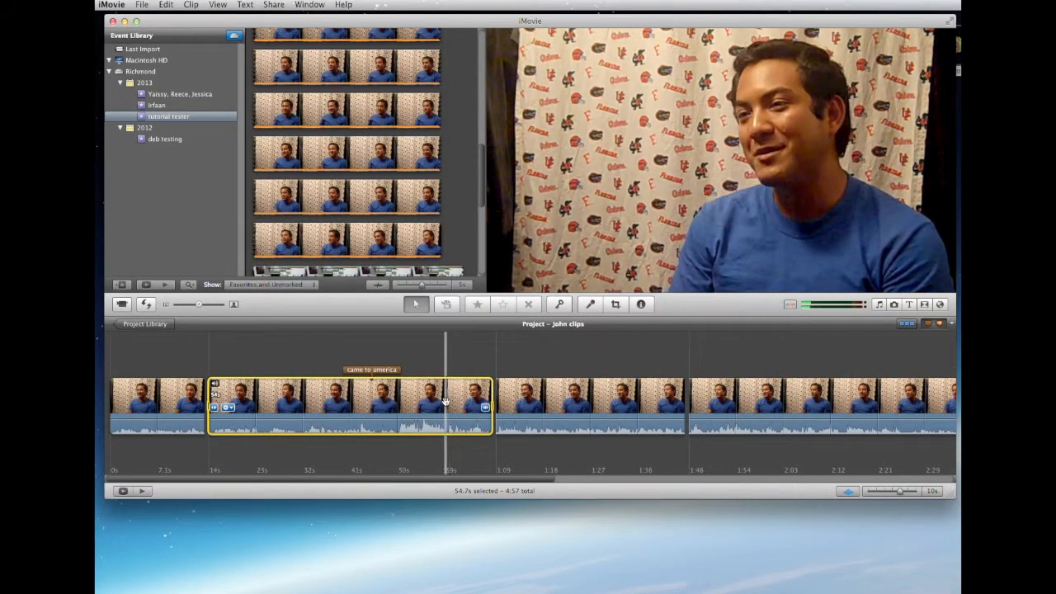
scroll(448, 404, right, 10)
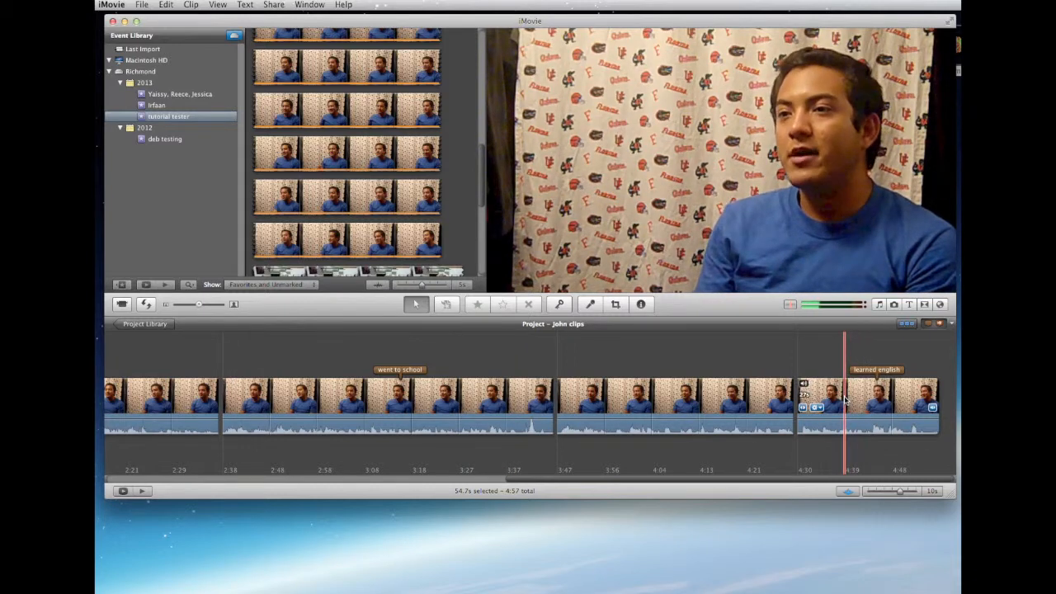
click(844, 399)
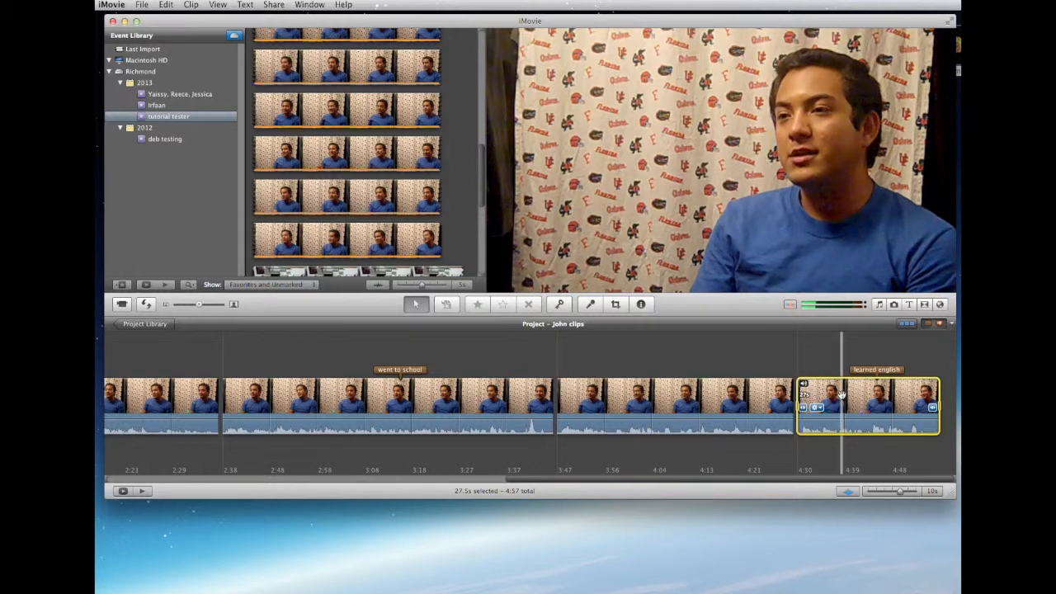
key(slash)
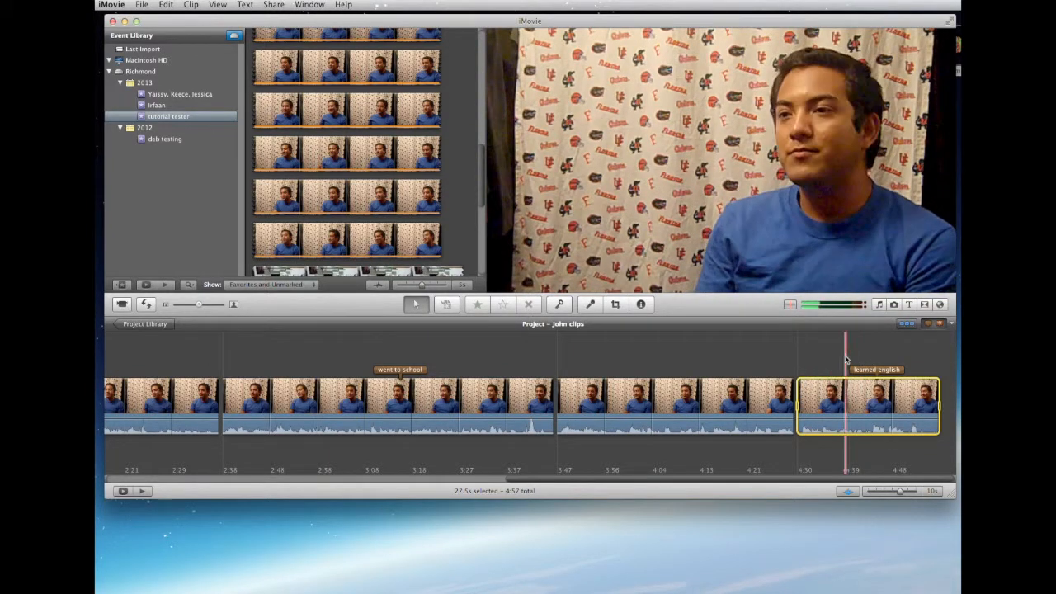
scroll(822, 356, left, 3)
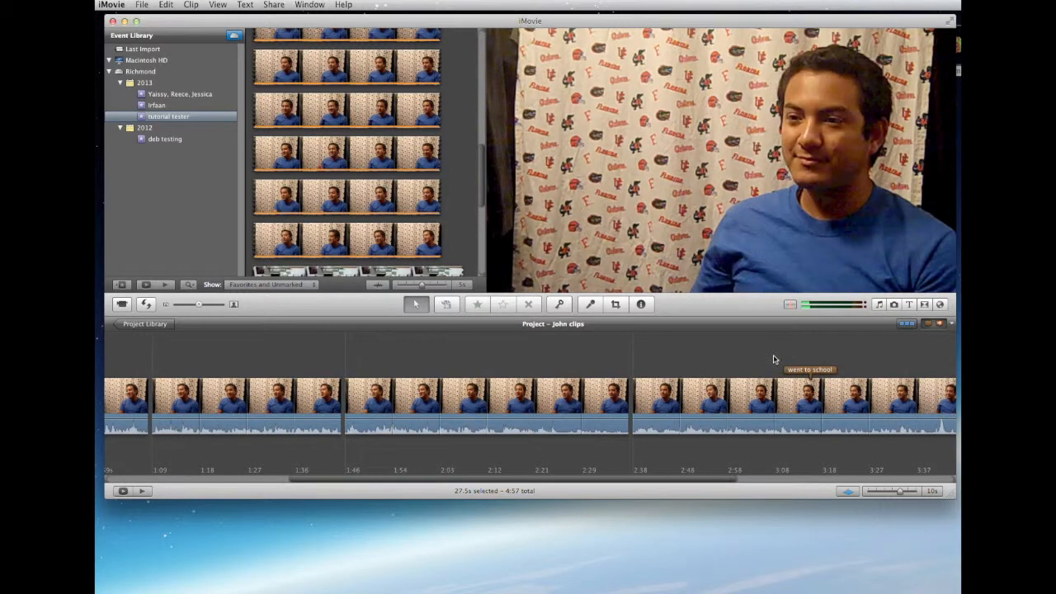
scroll(779, 358, left, 10)
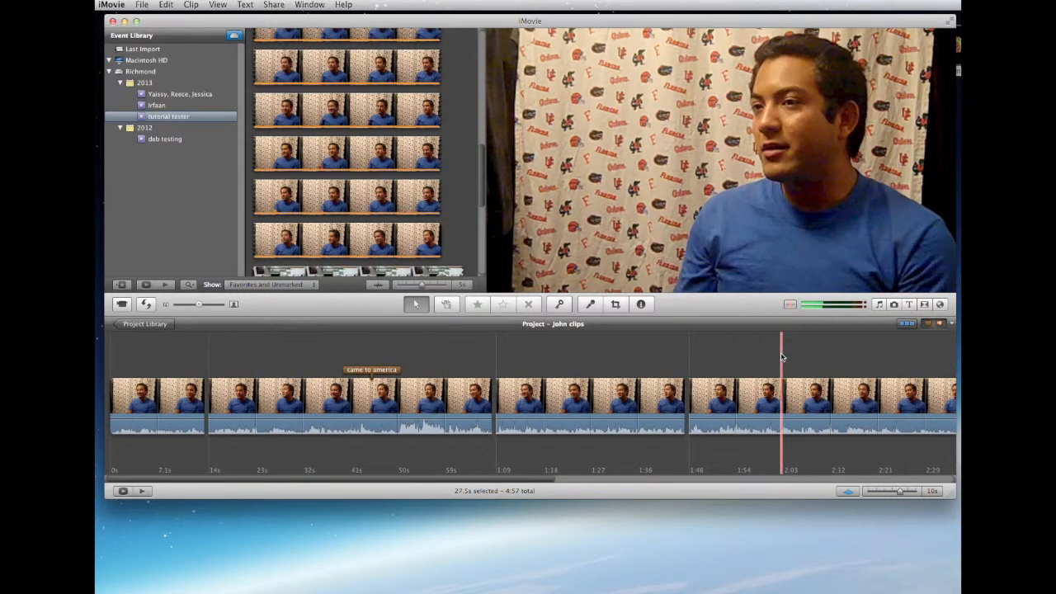